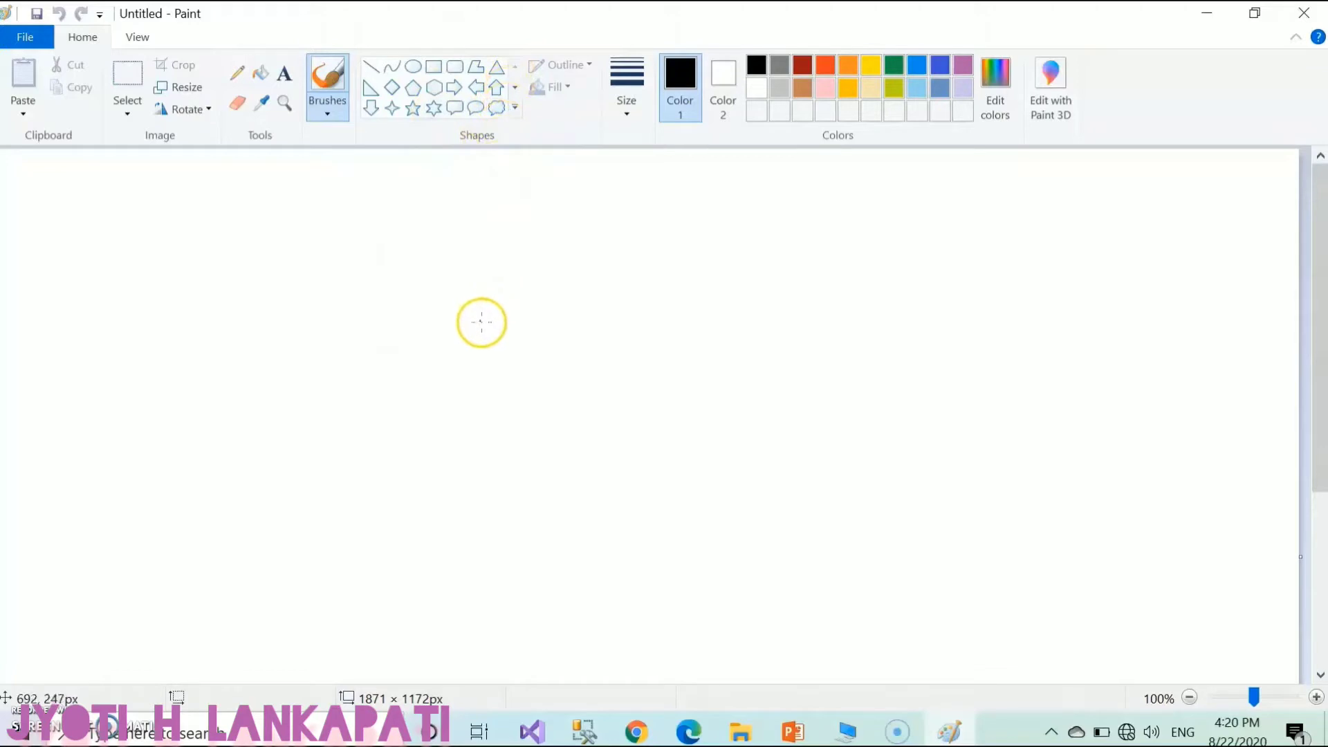
Draw a cloud callout about 289 × 297 px on the blank canvas and a four-point star to the right of it
left_click(495, 111)
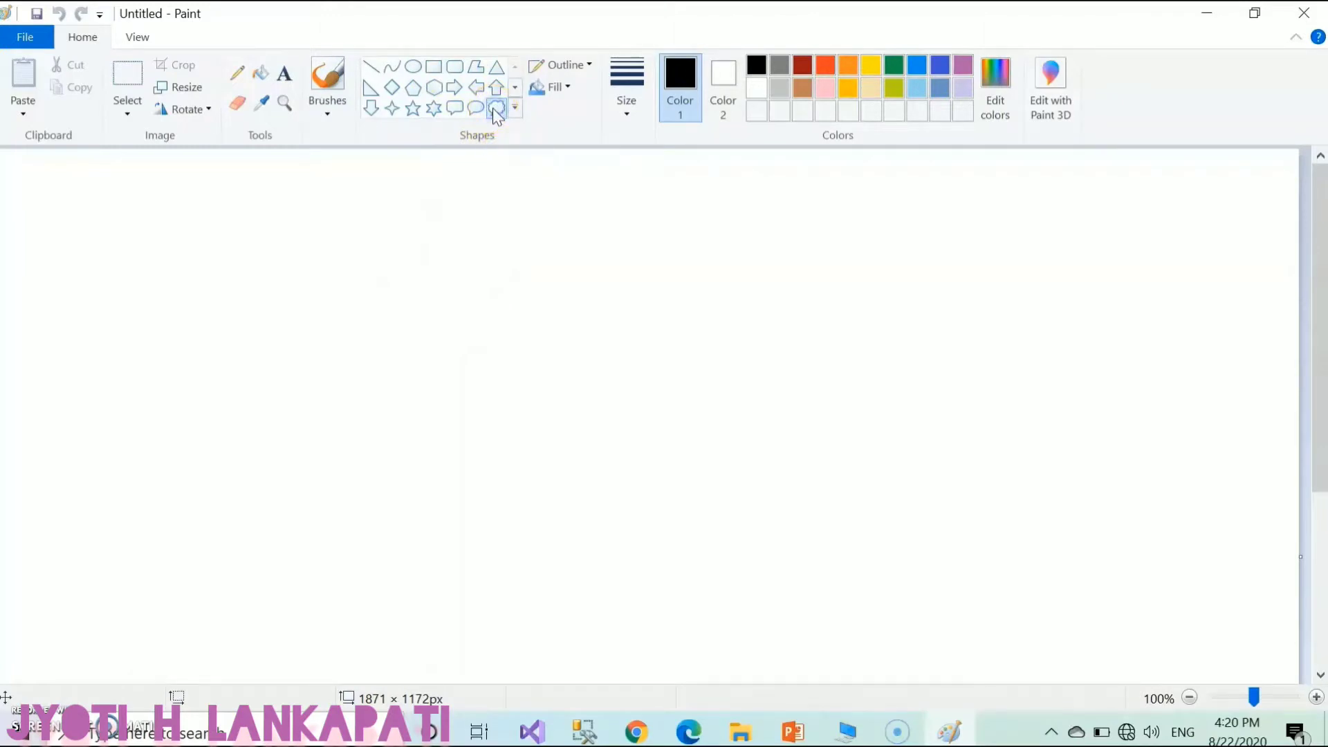
left_click_drag(361, 199, 566, 406)
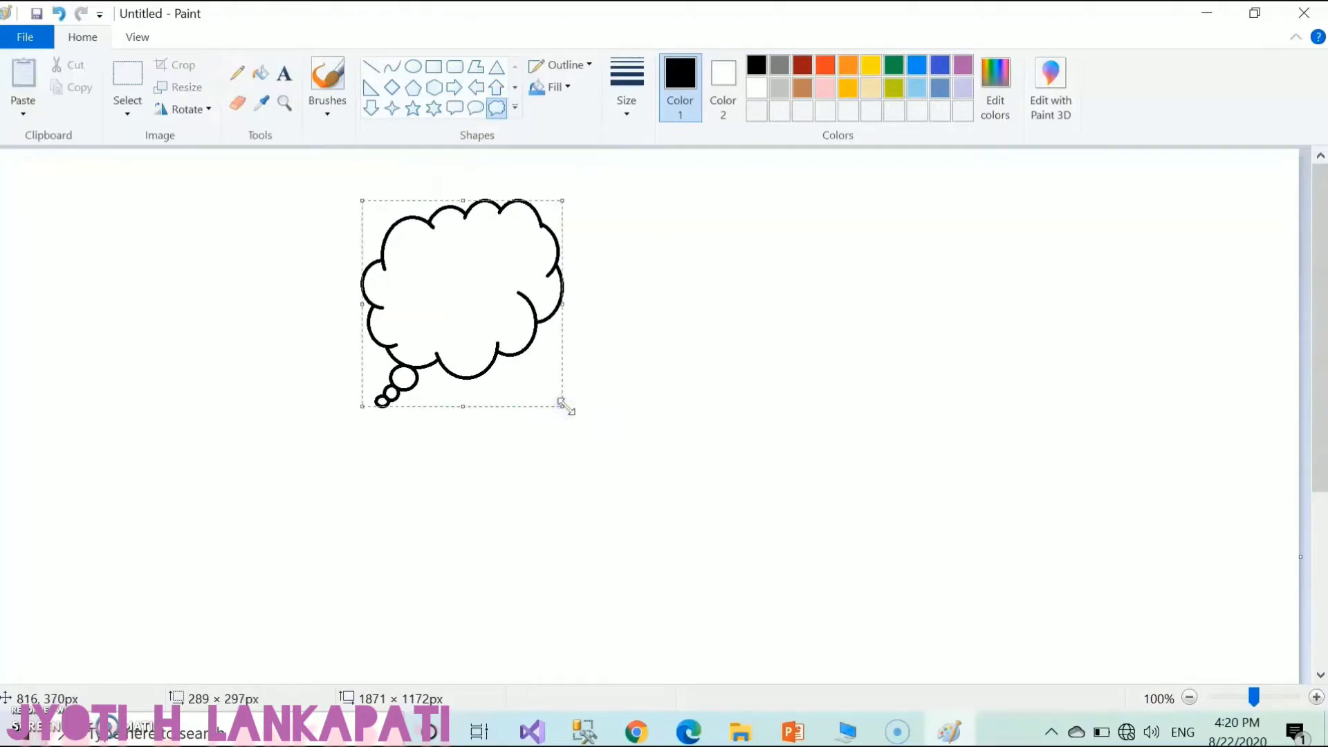
left_click(515, 109)
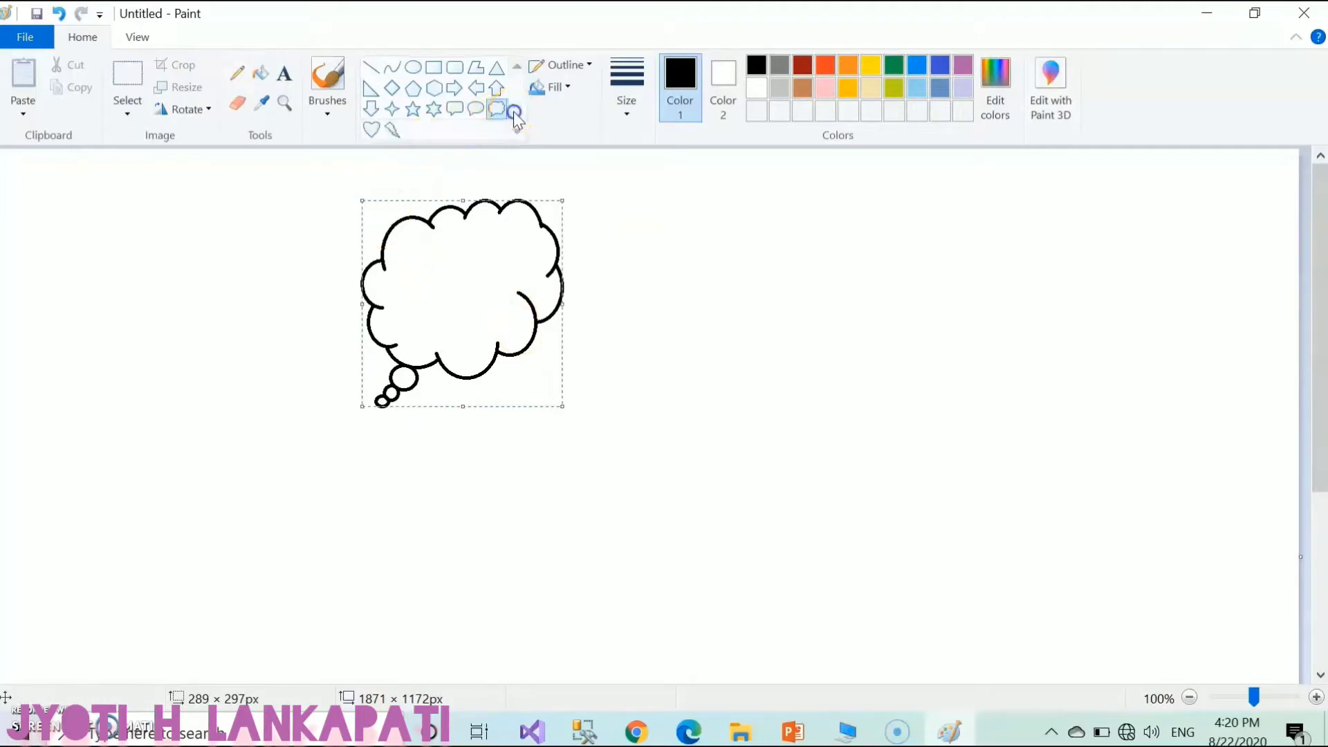
left_click(392, 112)
left_click_drag(809, 209, 978, 371)
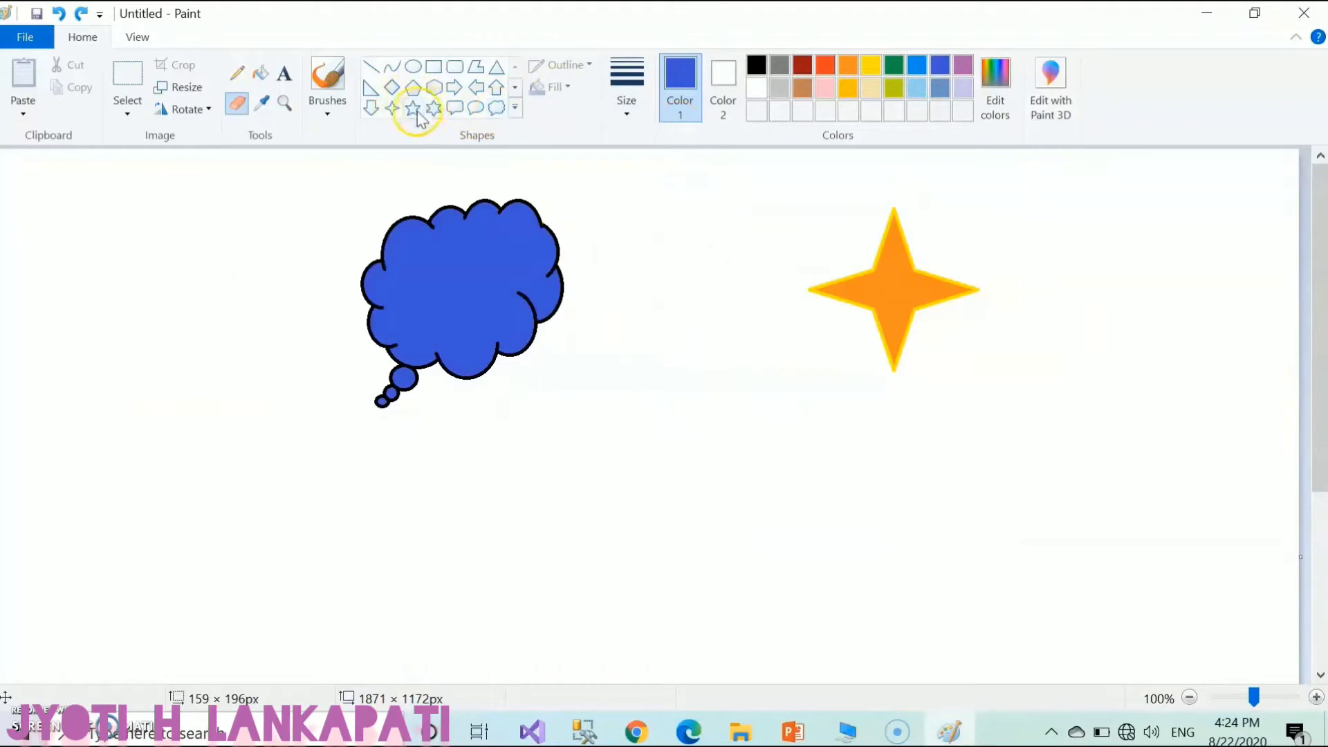
Draw a second cloud callout about 272 × 287 px between the two shapes, with a Watercolor outline at the thickest line size
left_click(497, 107)
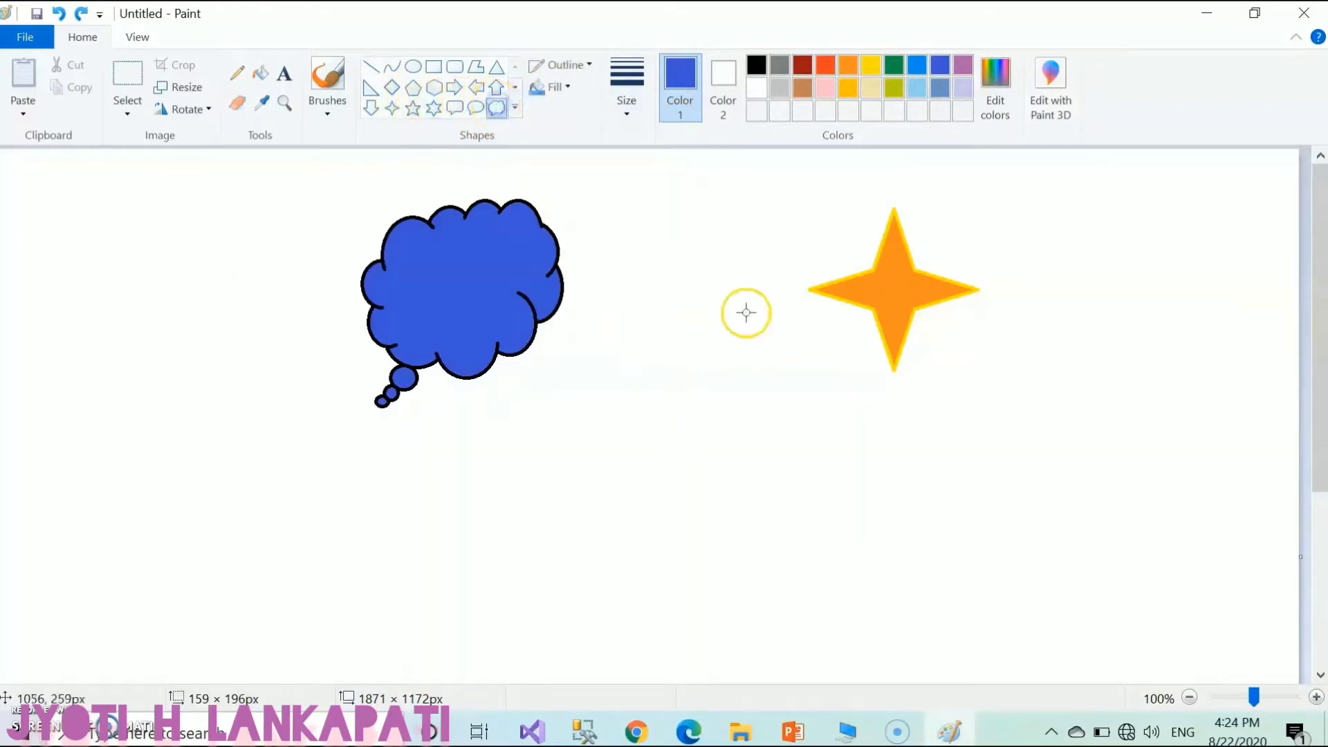
left_click_drag(618, 347, 810, 546)
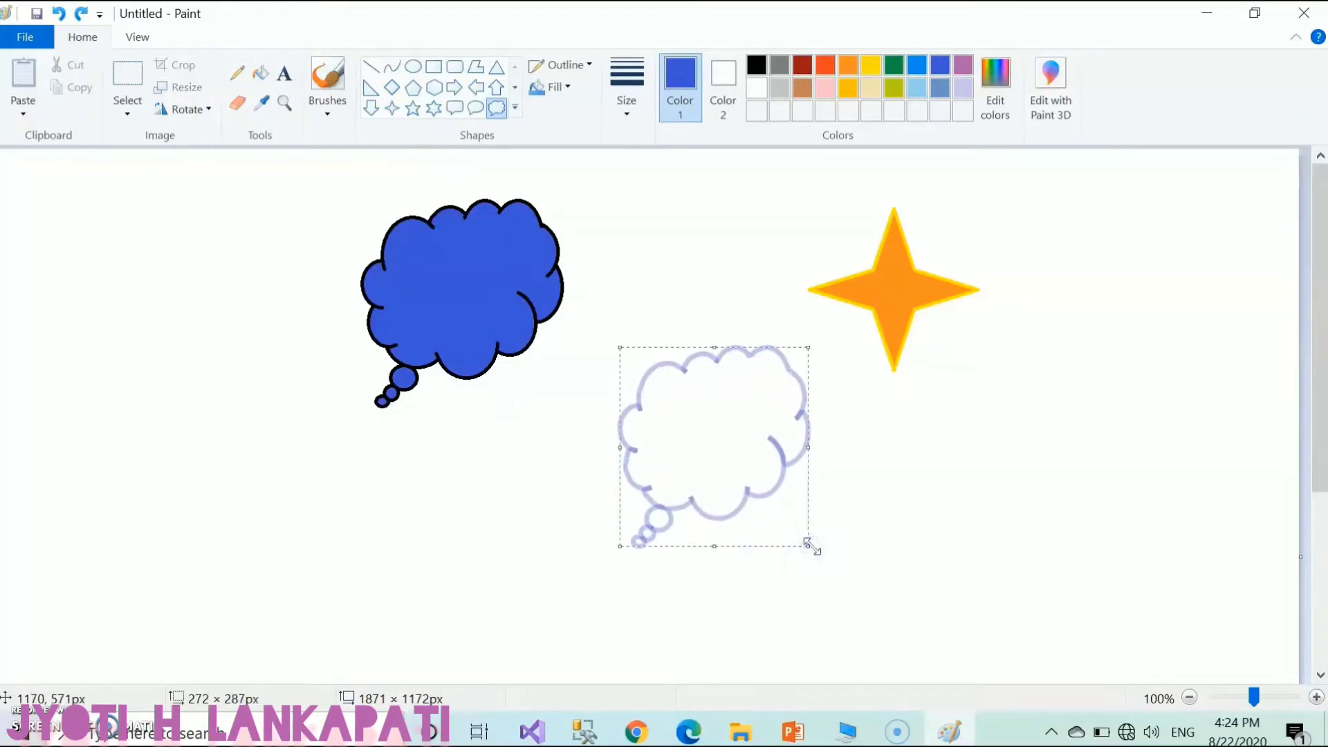
left_click(569, 70)
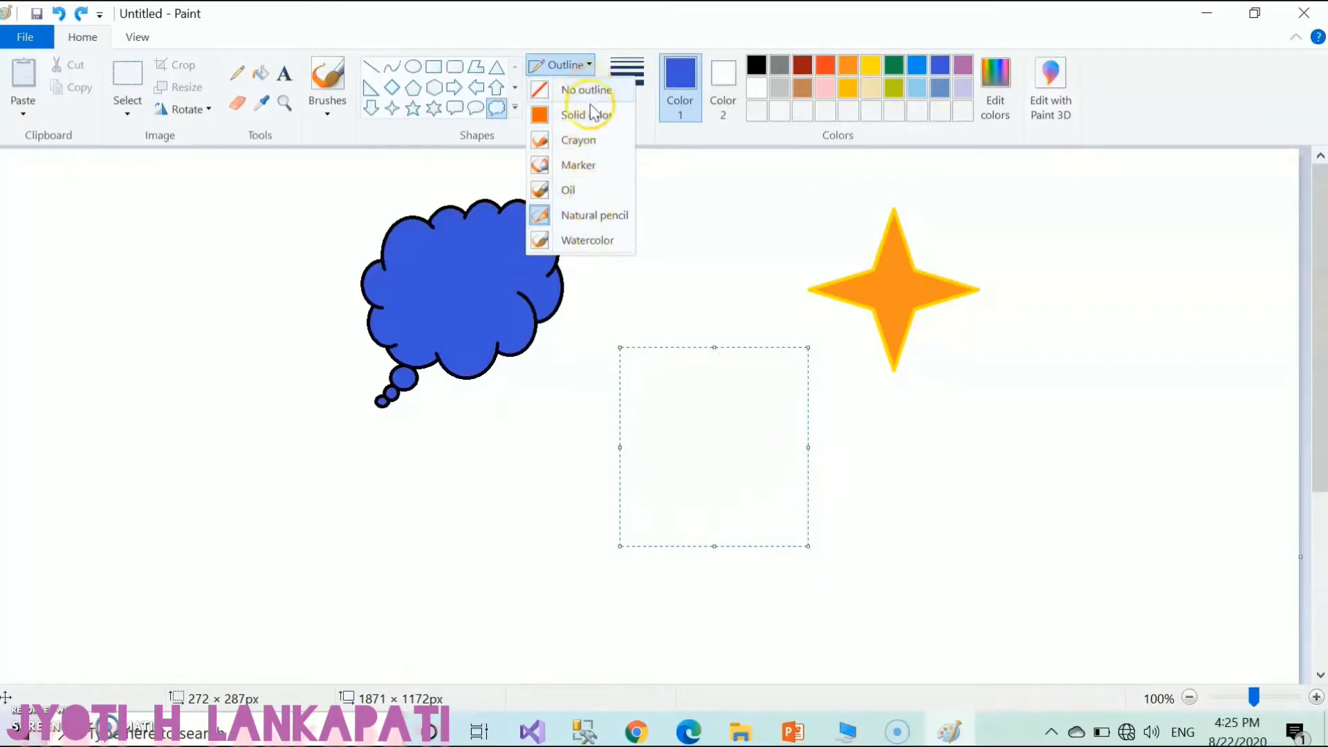
left_click(597, 242)
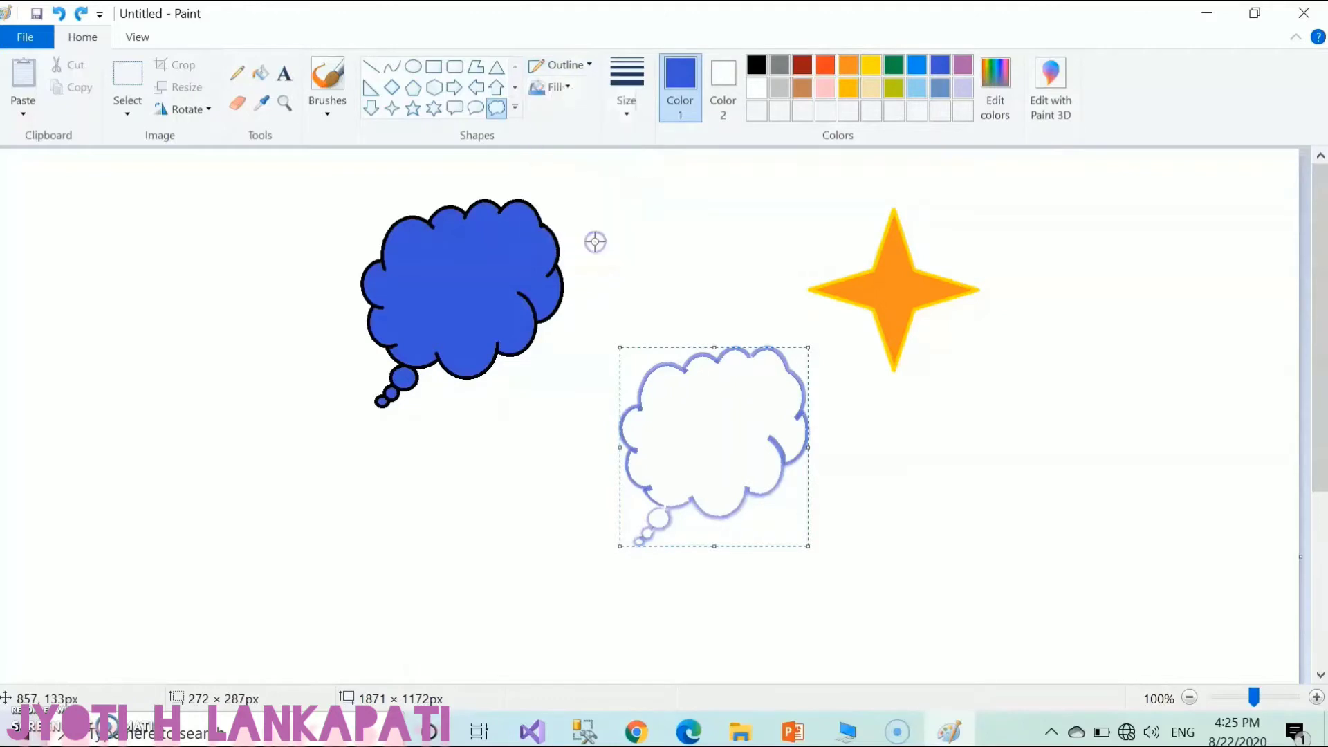
left_click(629, 114)
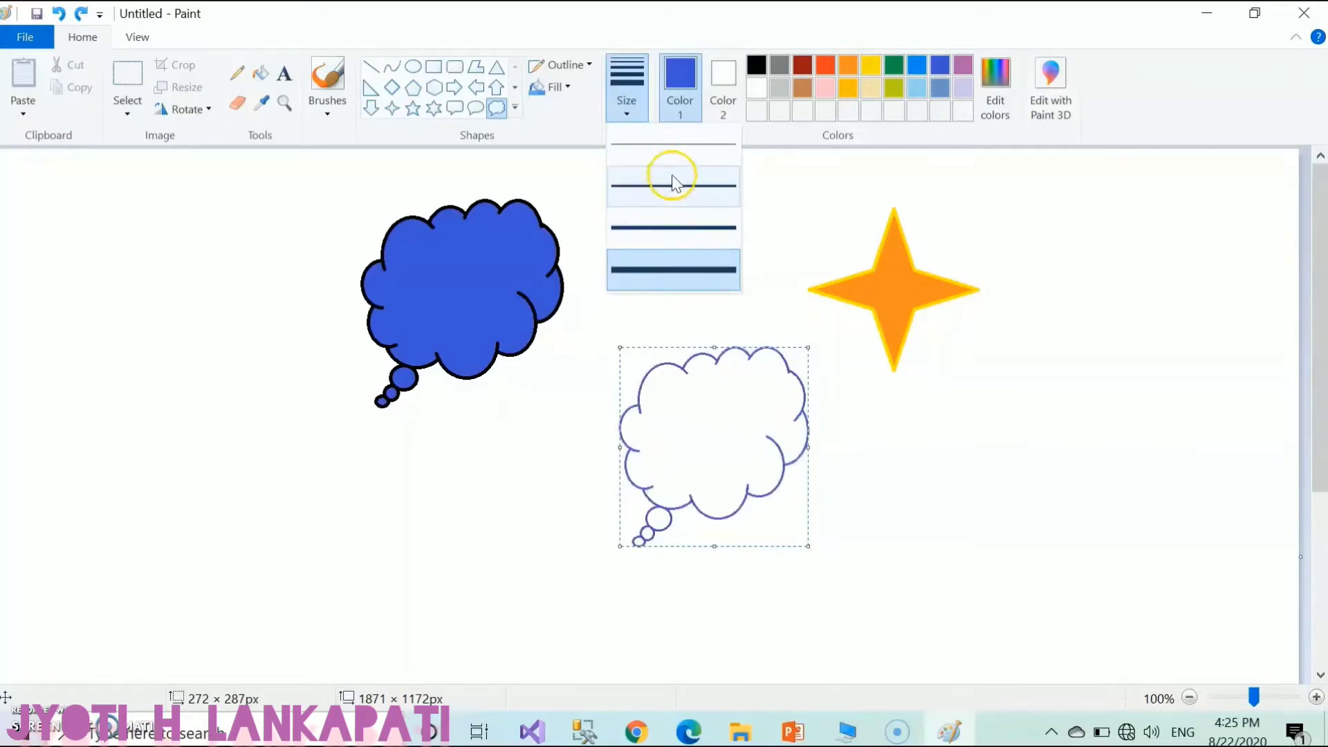
left_click(668, 270)
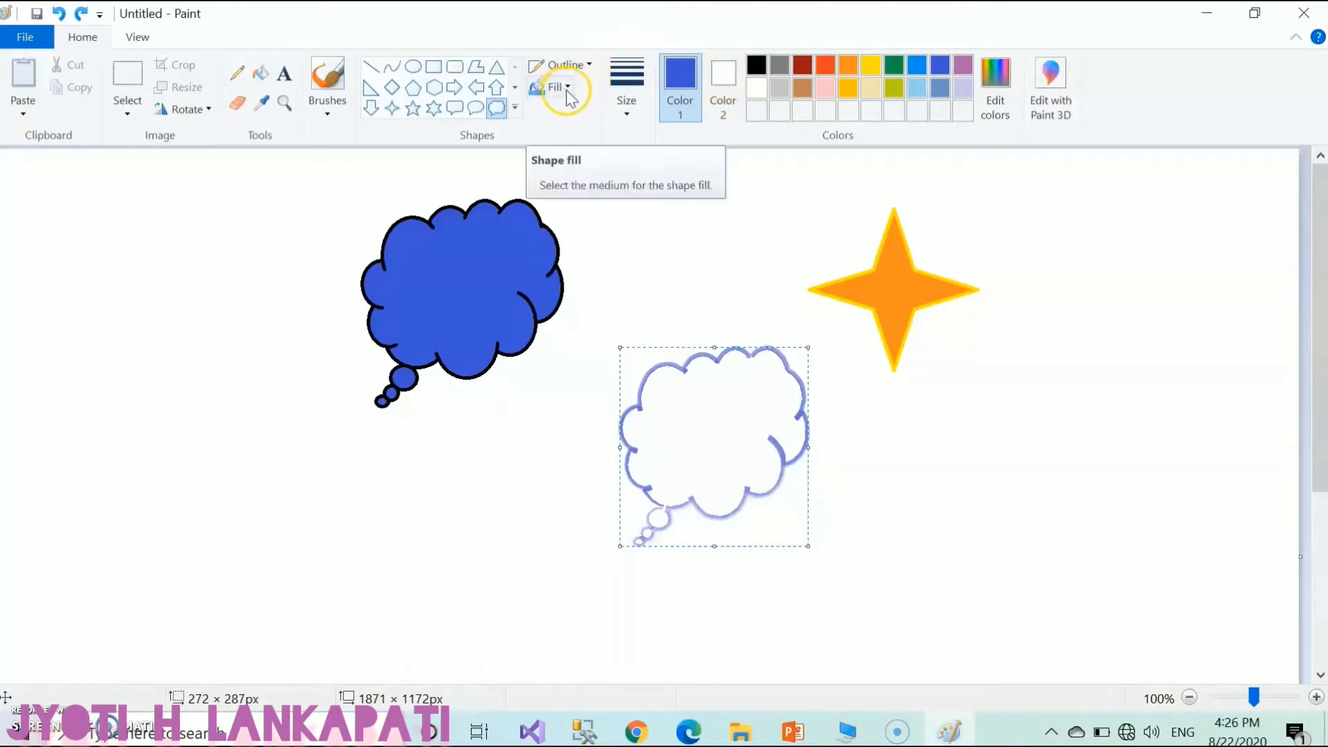
Give the new callout a Watercolor fill in turquoise as Color 2, with dark blue as Color 1 for its outline
left_click(567, 88)
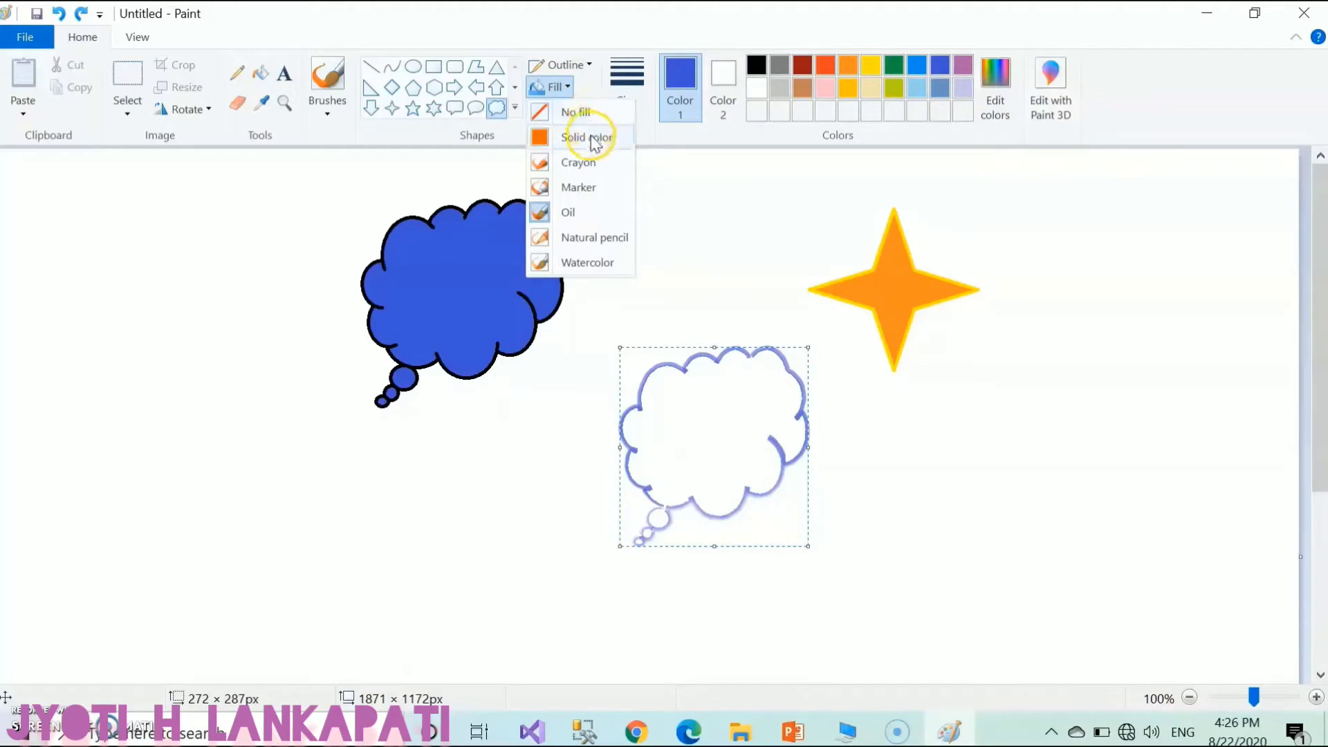
left_click(586, 262)
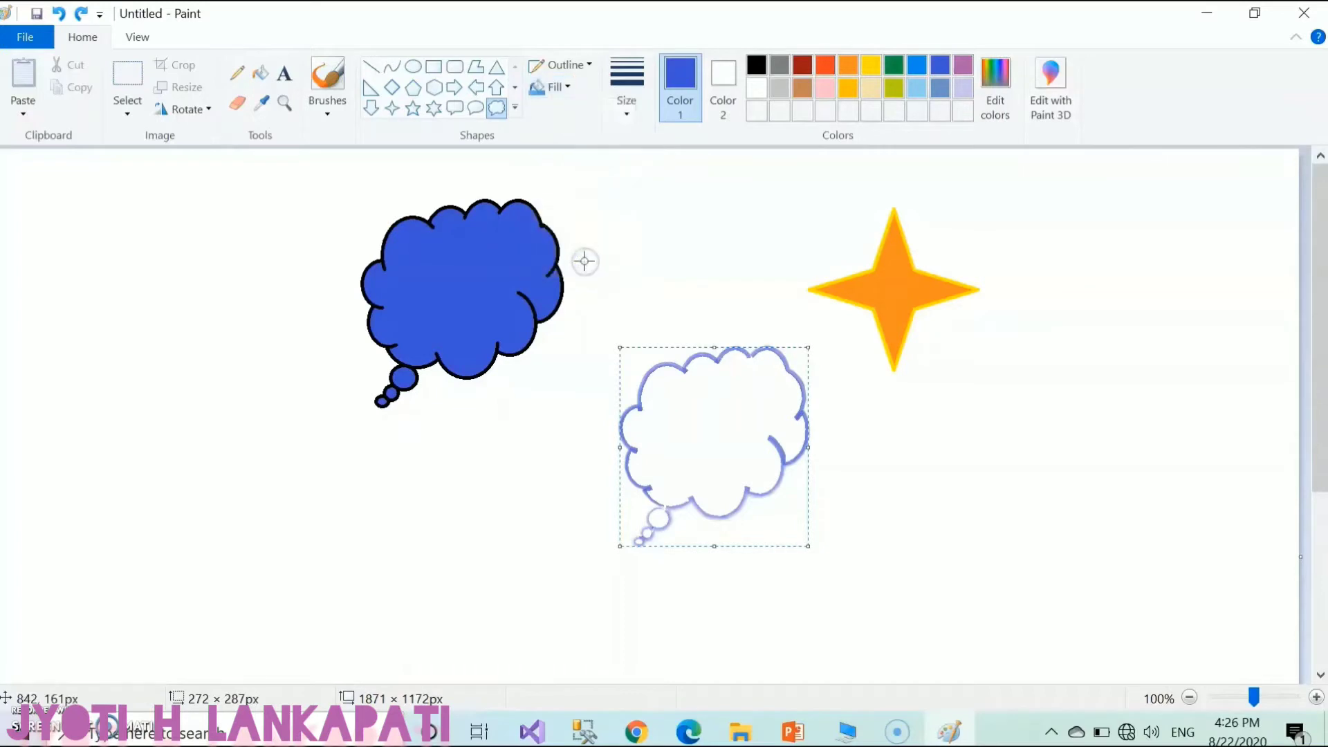
left_click(728, 83)
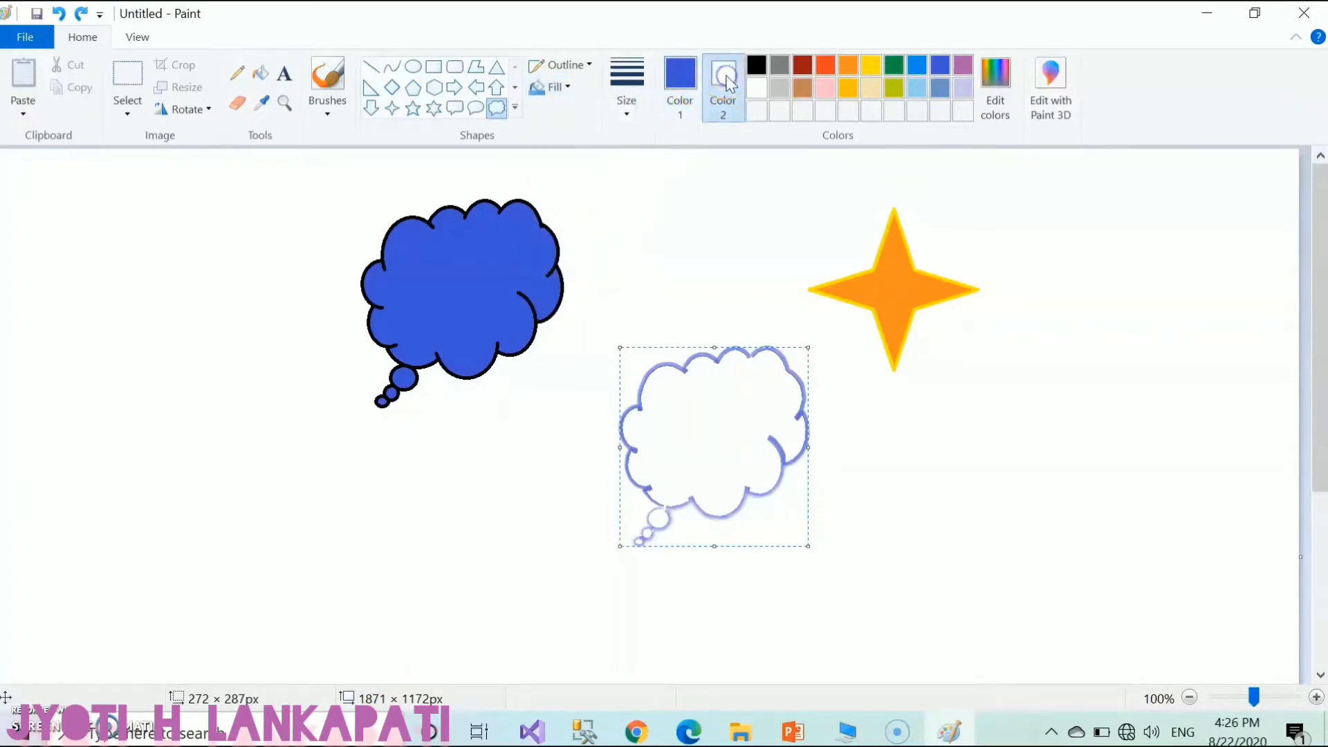
left_click(917, 88)
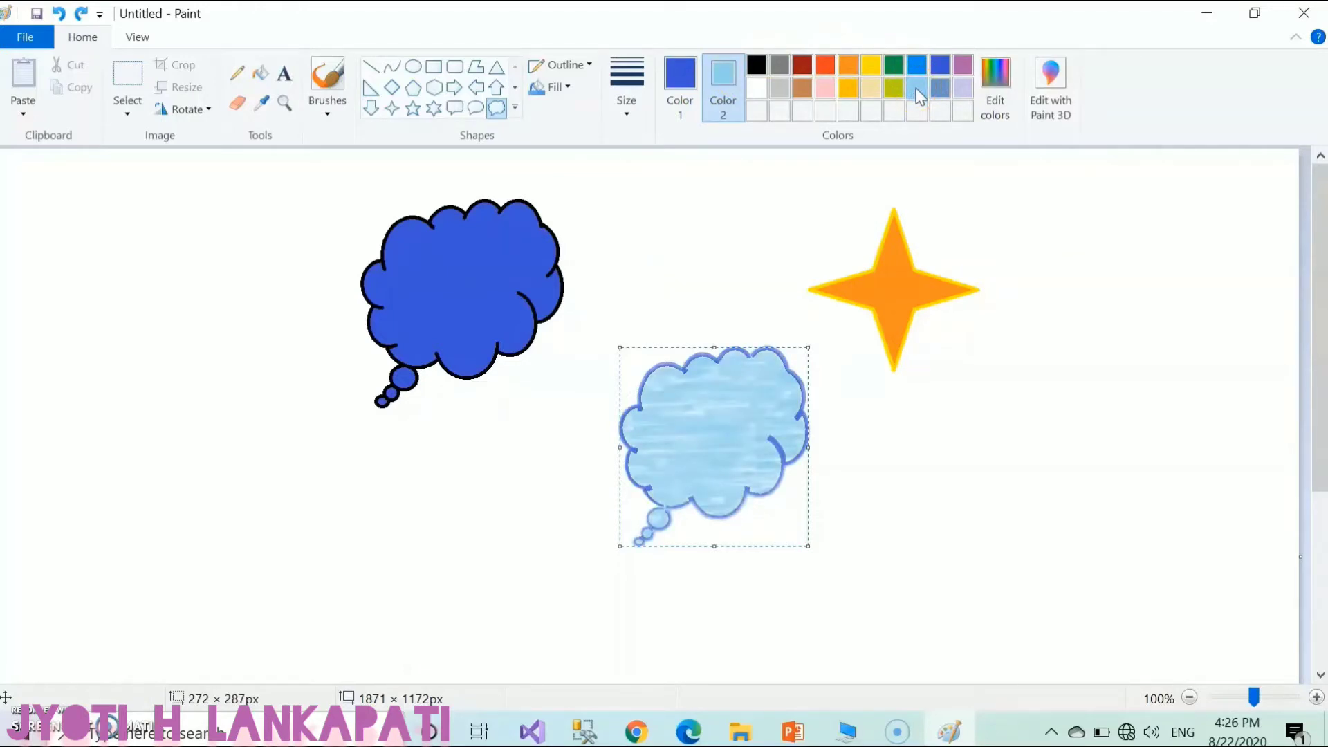
left_click(939, 64)
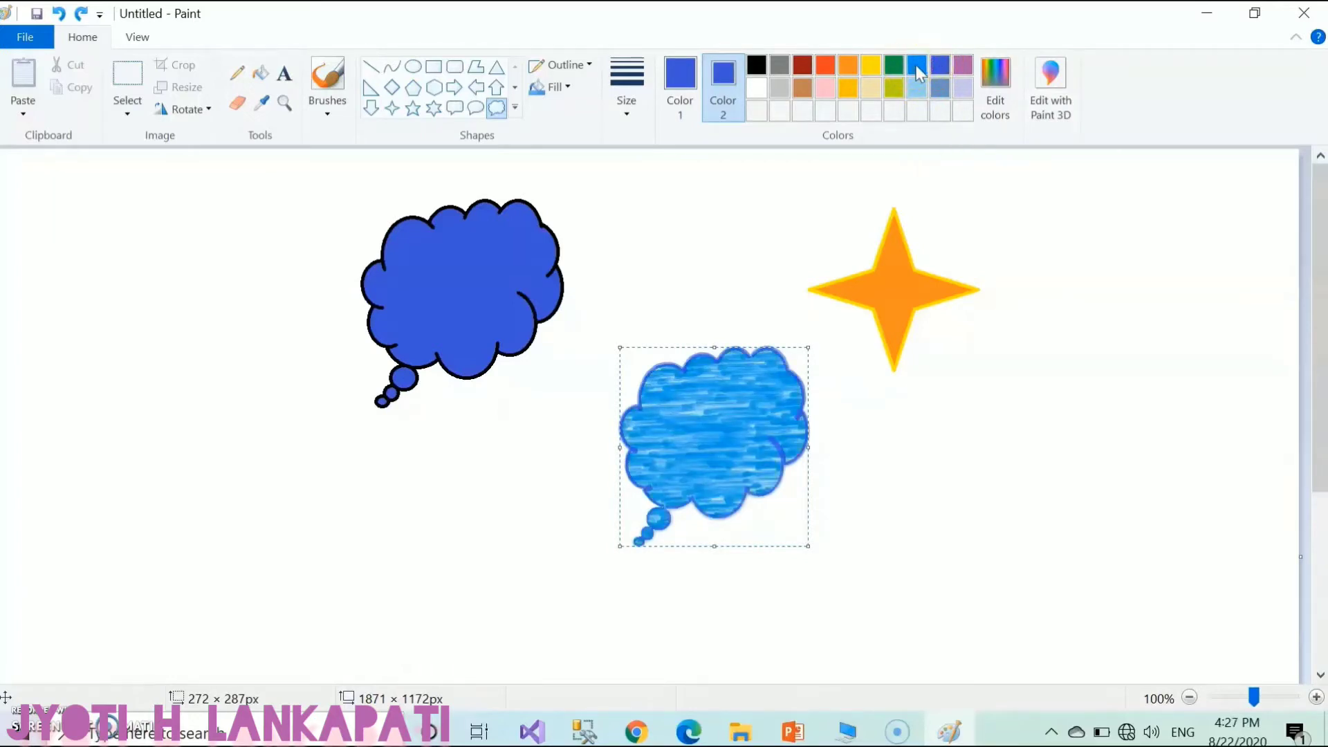
left_click(893, 67)
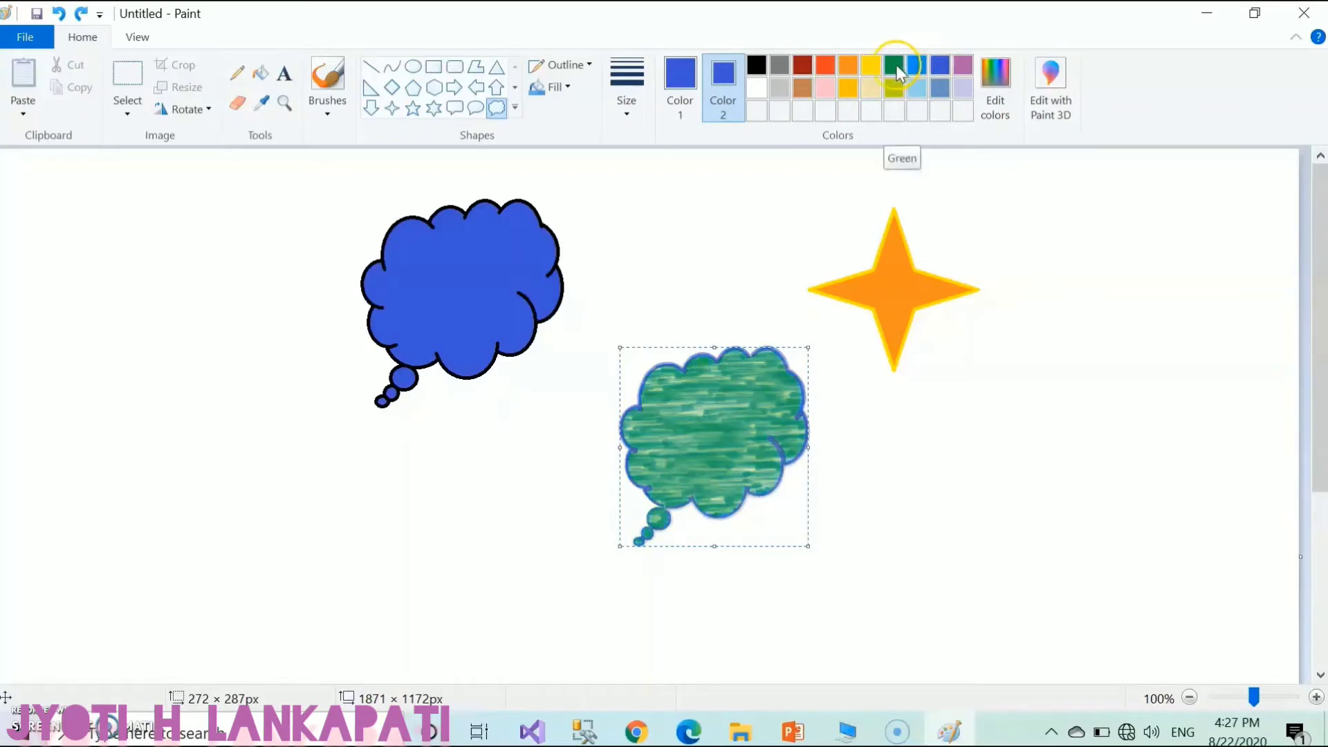
left_click(917, 67)
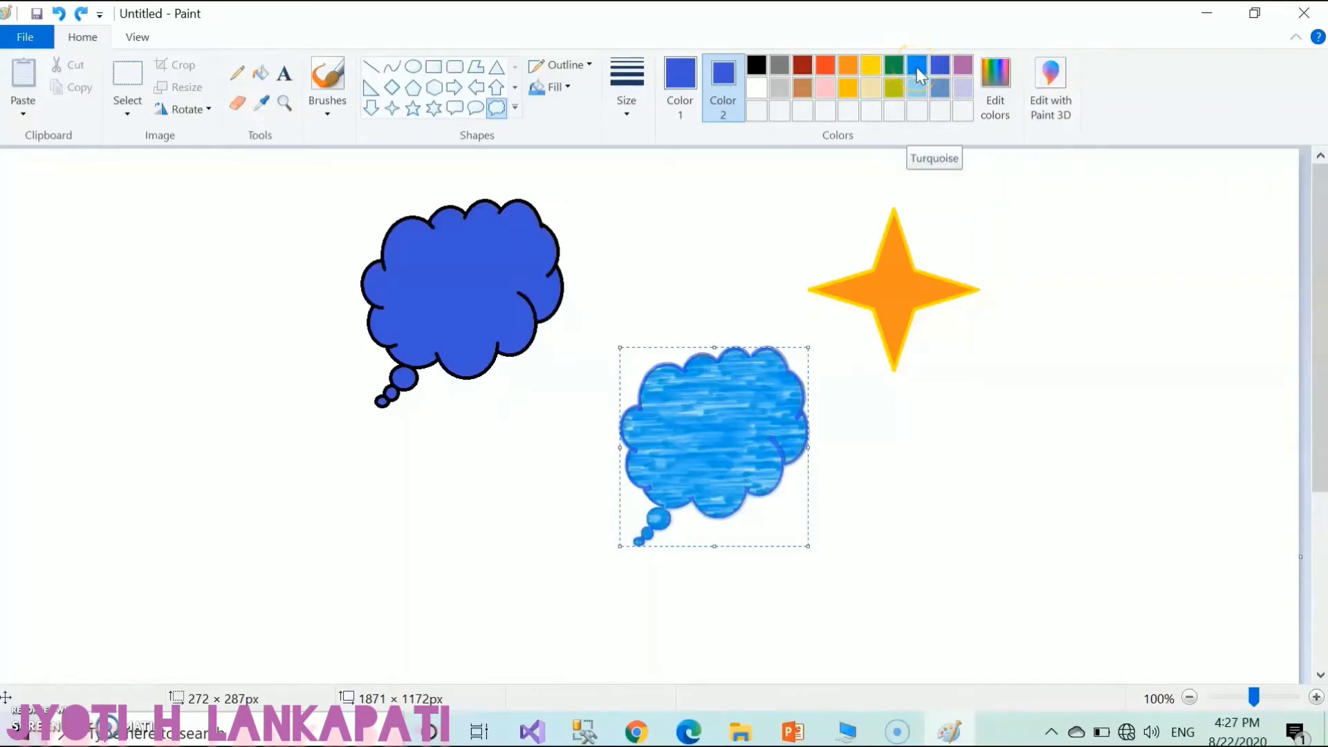
left_click(916, 68)
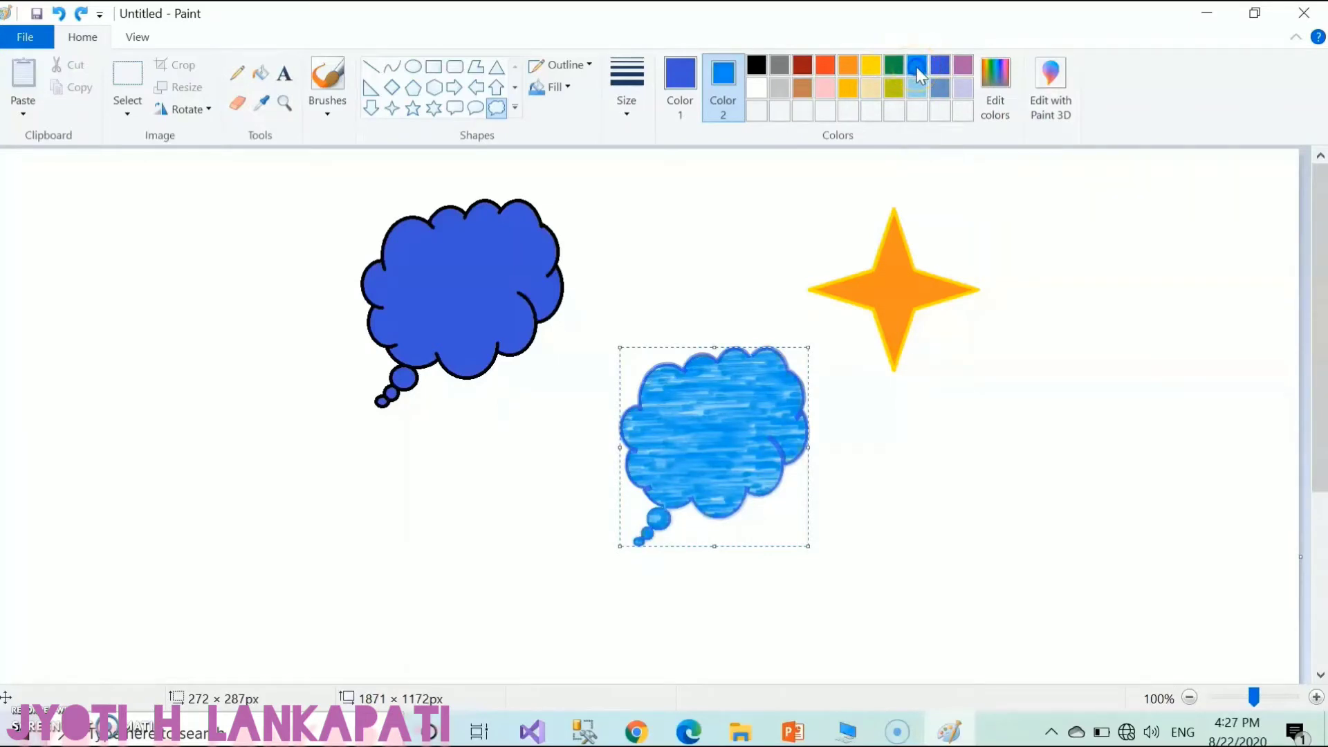
left_click(681, 83)
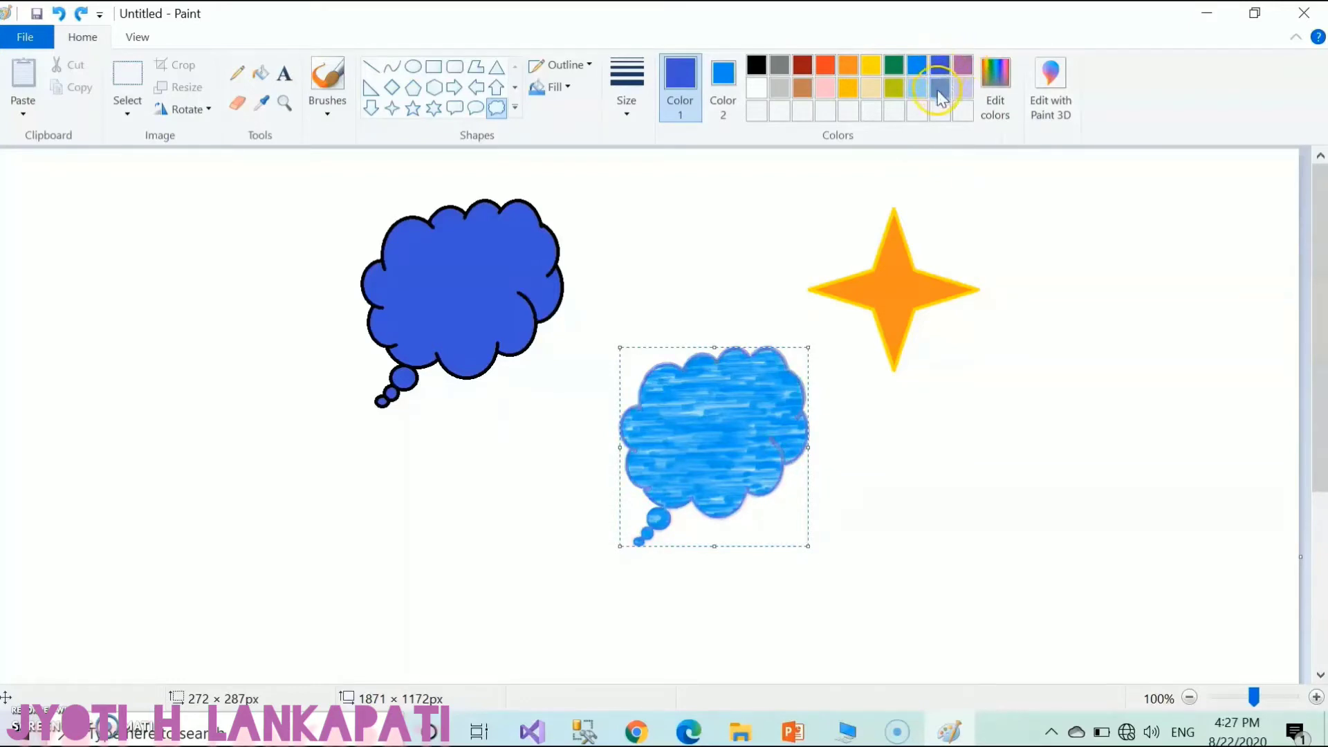
left_click(940, 67)
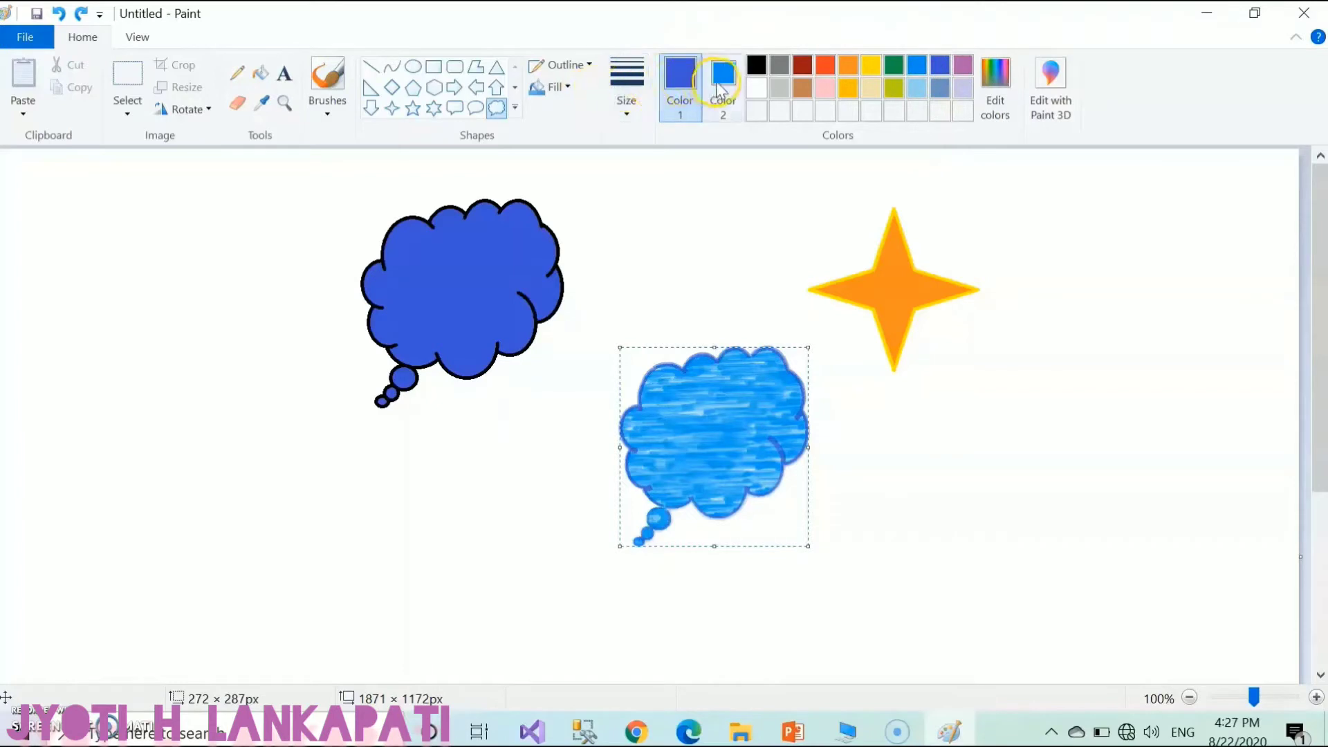
Preview the other fill styles on the new callout and settle on Watercolor
left_click(550, 86)
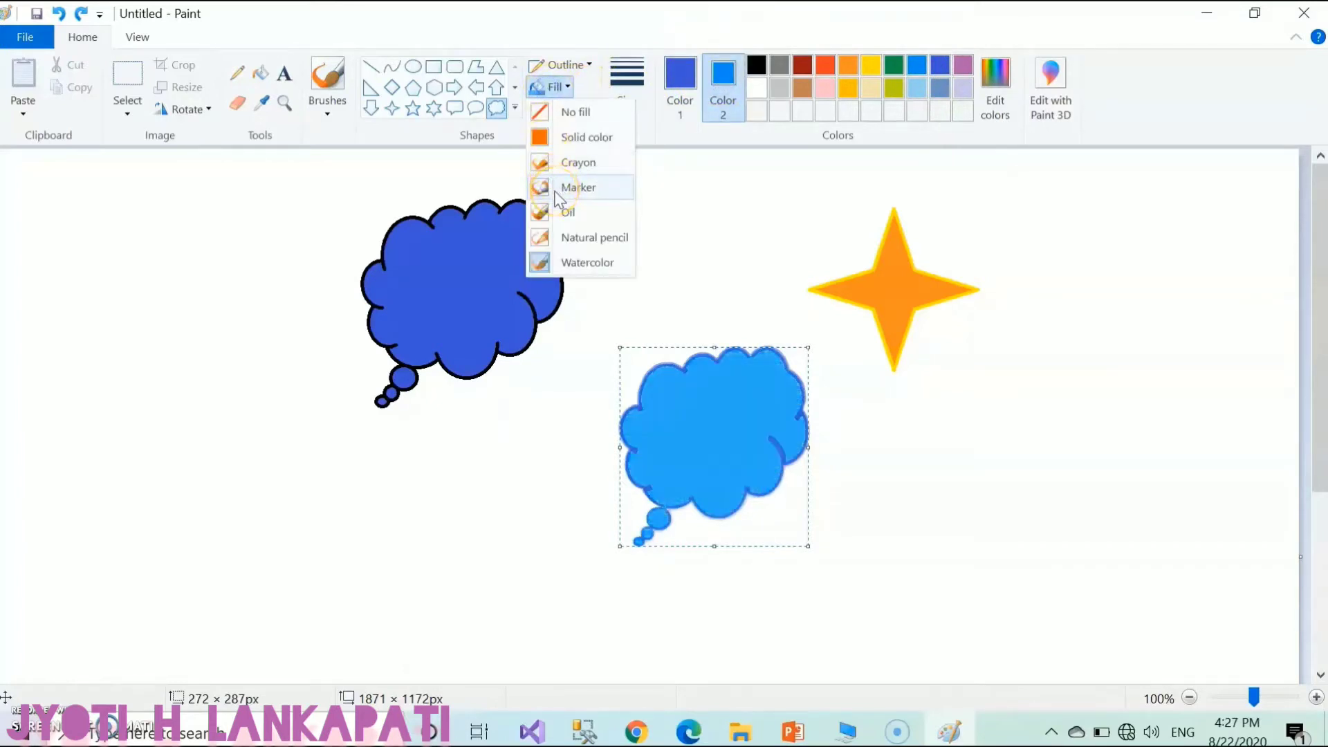
left_click(556, 165)
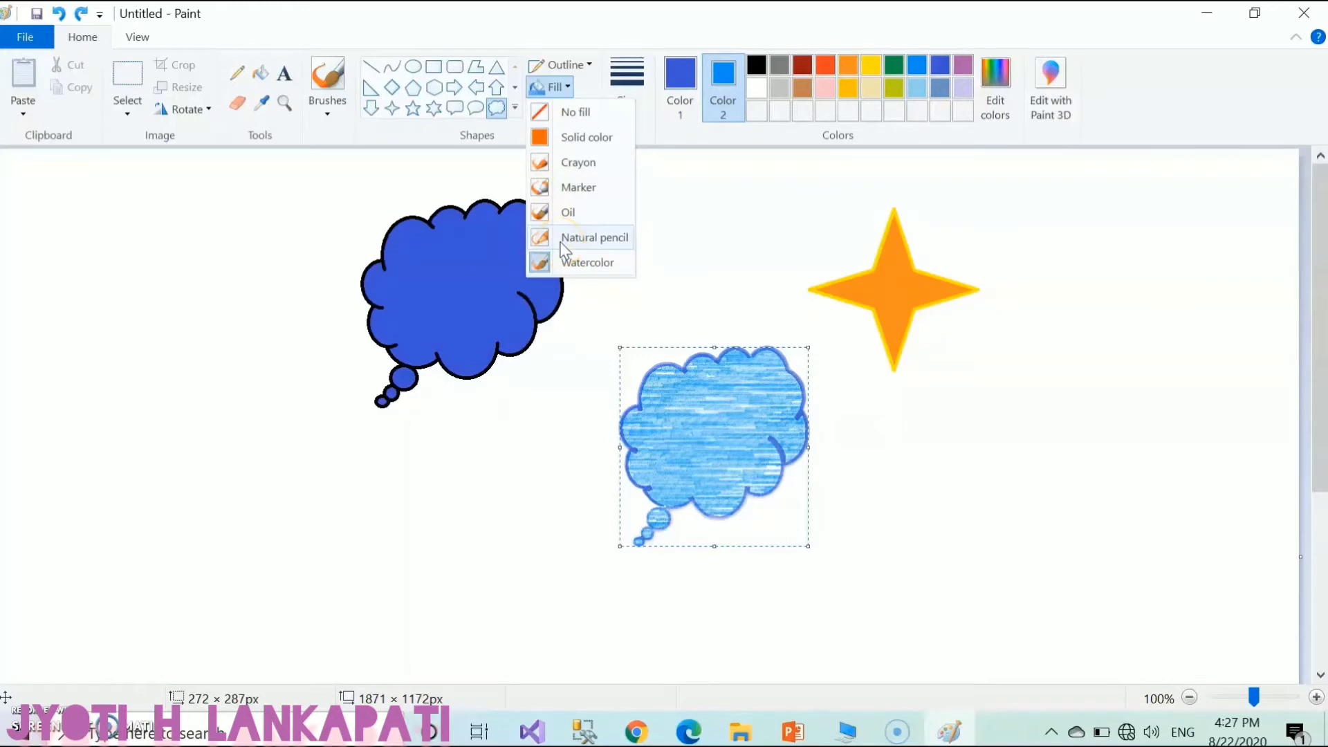
left_click(564, 270)
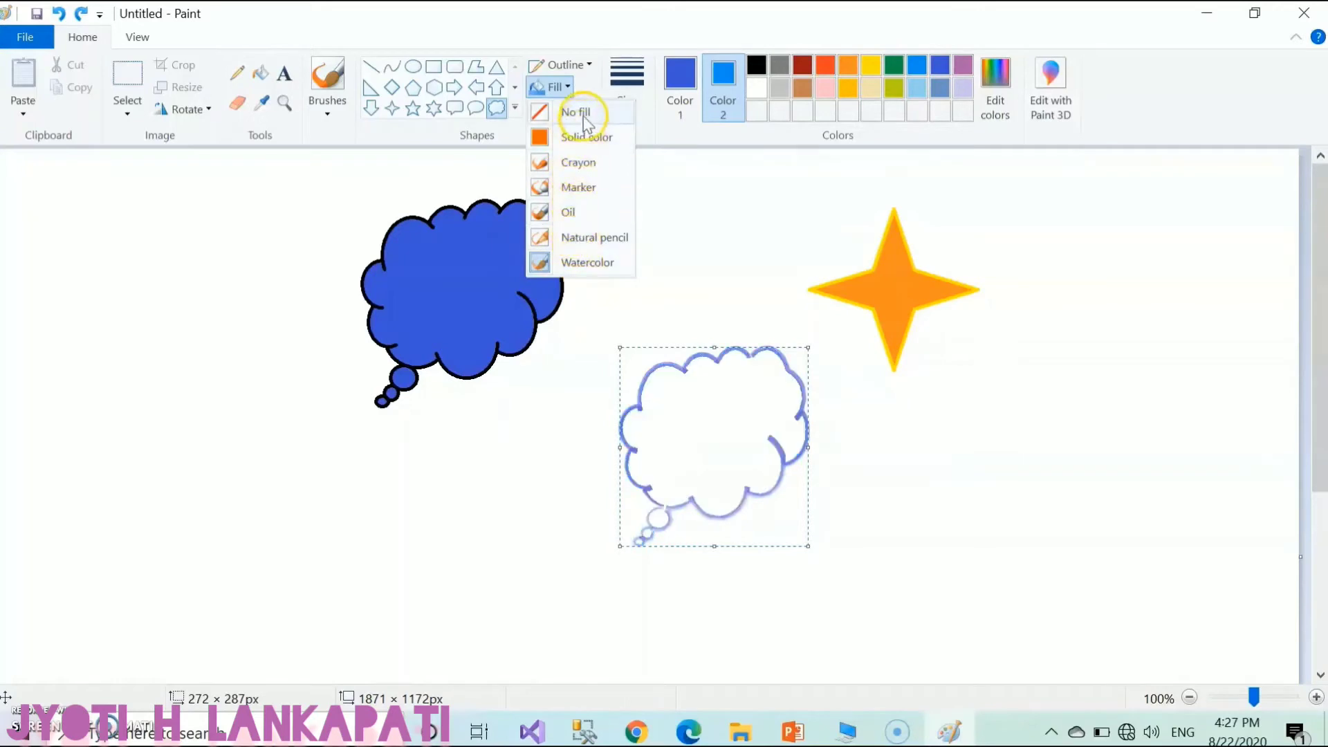
left_click(583, 268)
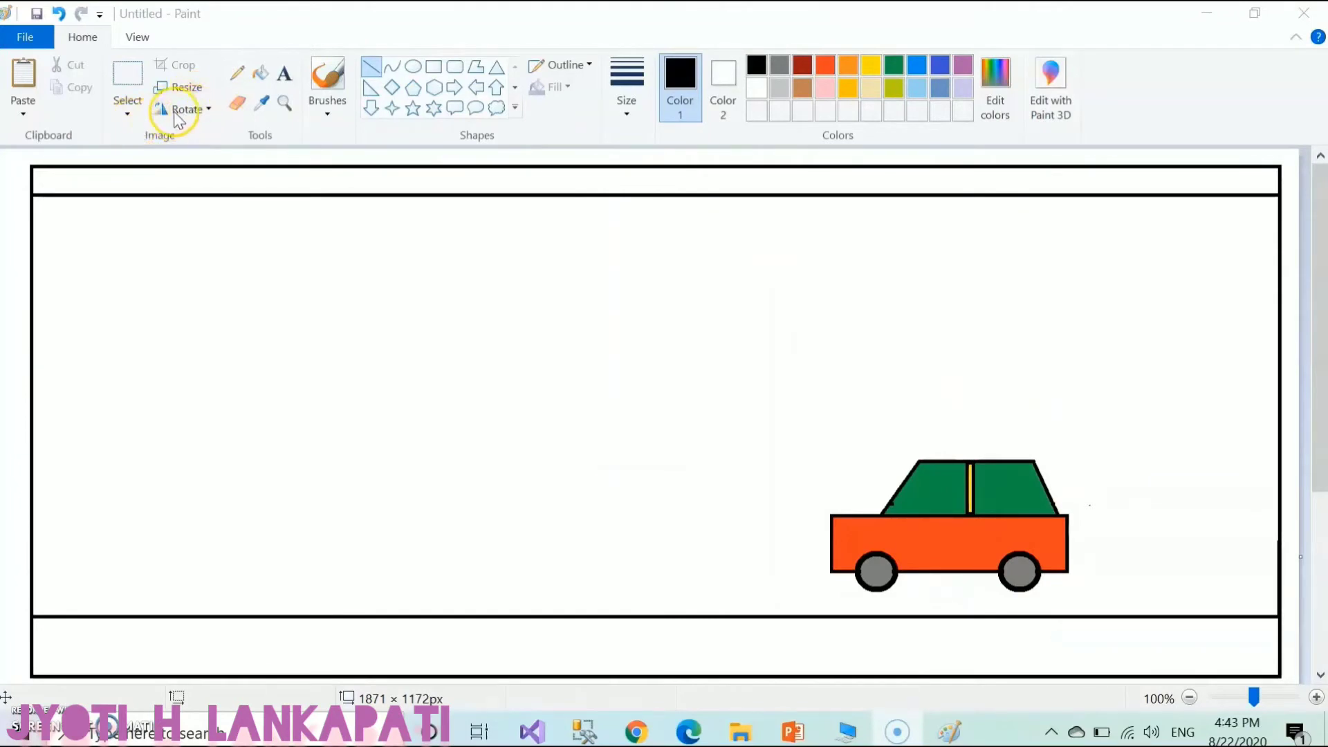
Select the car with a rectangle about 387 × 254 px, copy it, and place the pasted copy above and to the left of the original
left_click(138, 90)
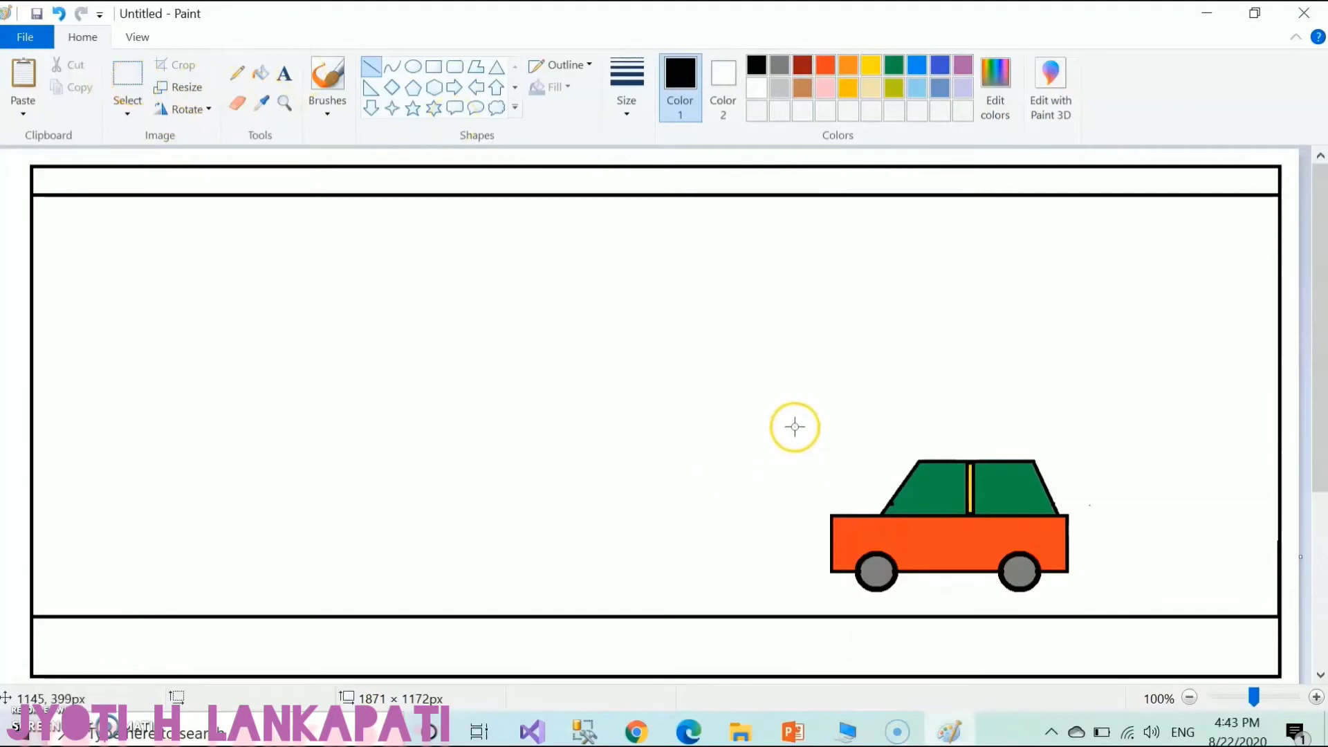
mouse_move(799, 426)
left_mouse_down()
mouse_move(857, 510)
mouse_move(780, 443)
mouse_move(799, 426)
left_mouse_up()
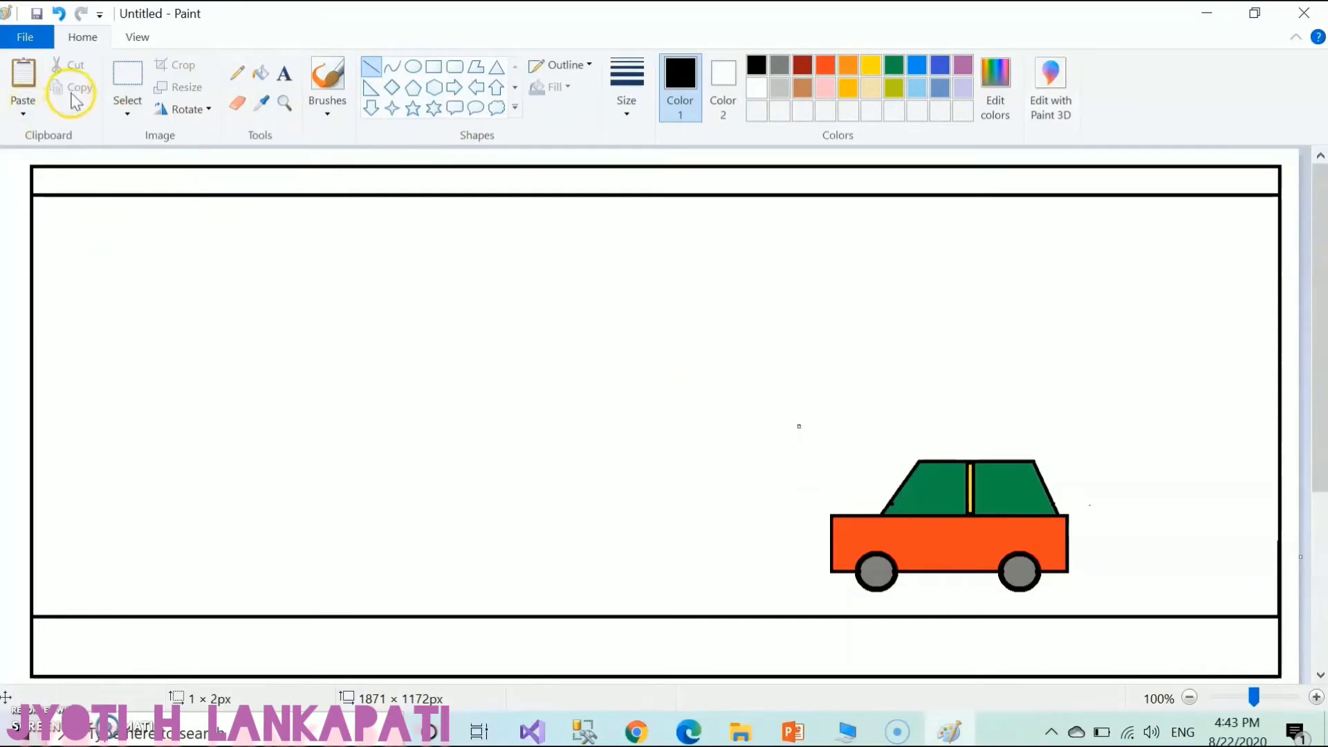
left_click(126, 86)
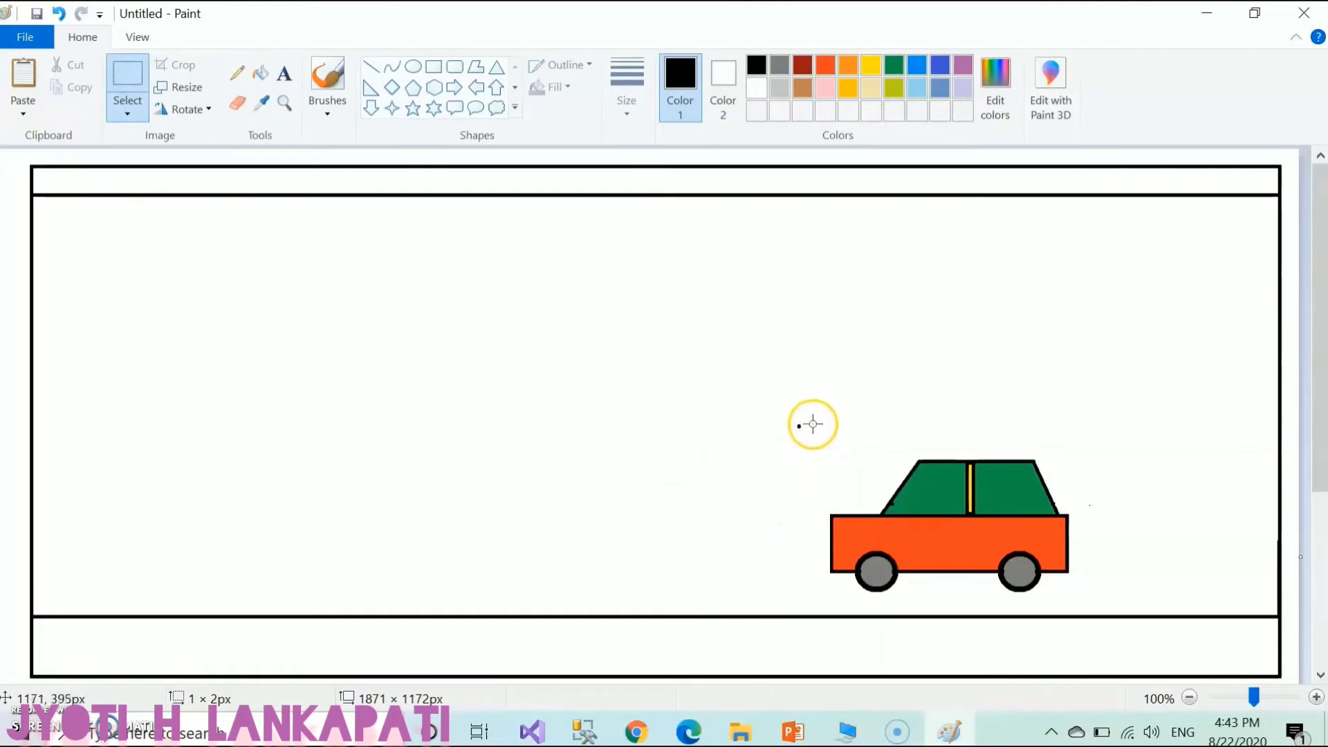
left_click_drag(812, 424, 1080, 600)
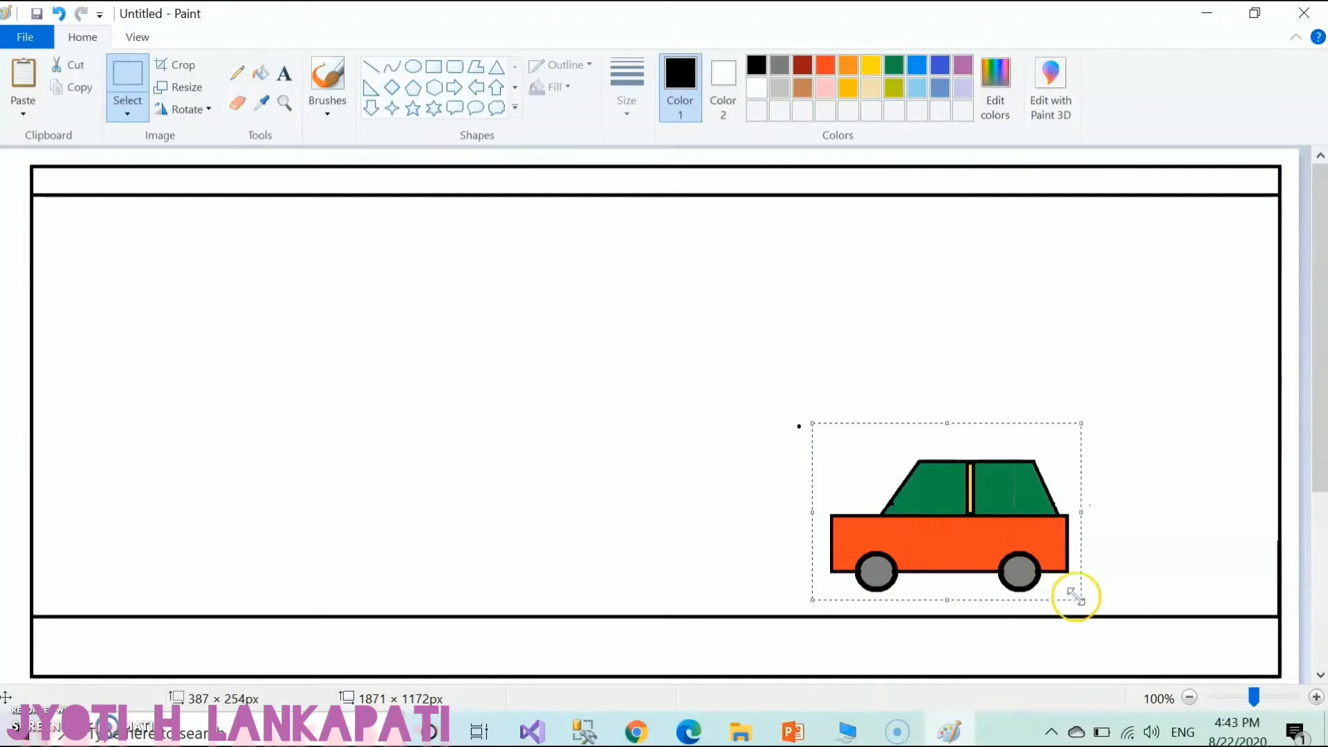
left_click(71, 88)
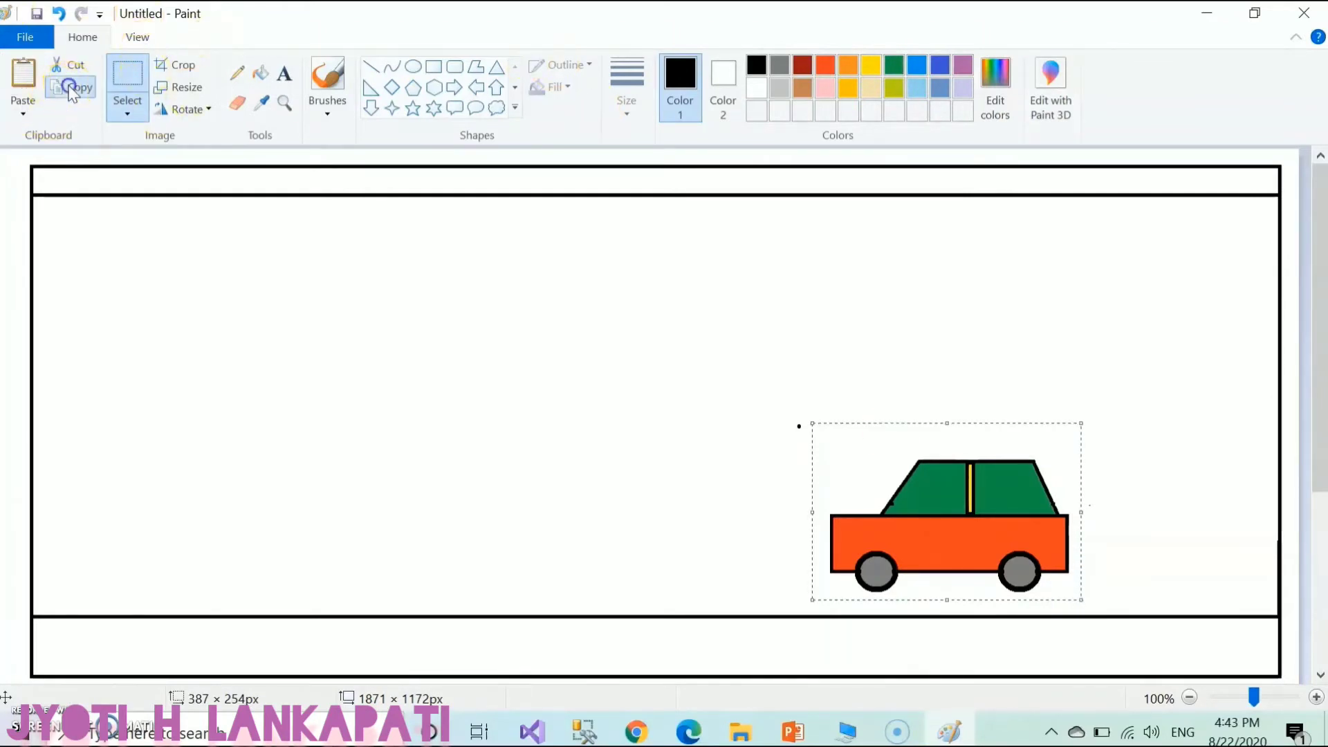
left_click(19, 82)
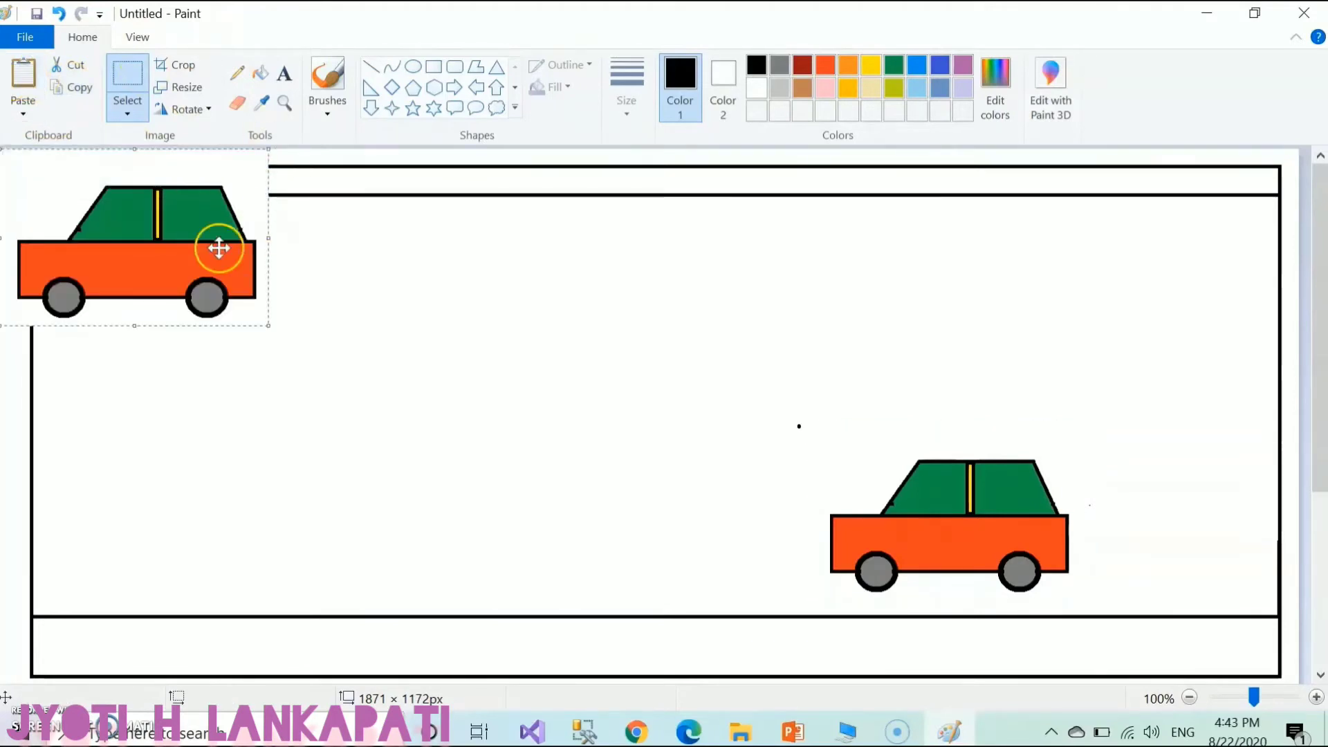
left_click_drag(189, 237, 552, 378)
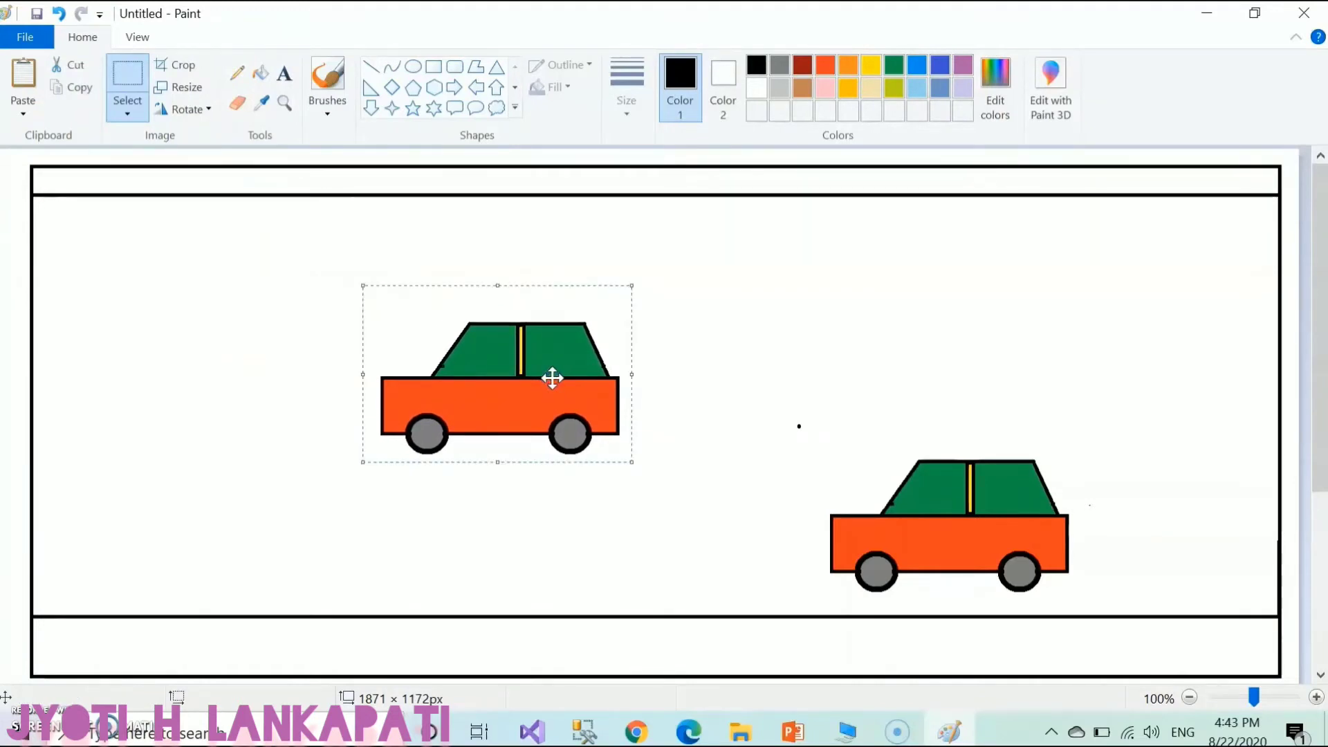
Flip the pasted car vertically and shift it slightly down and to the left
left_click(188, 110)
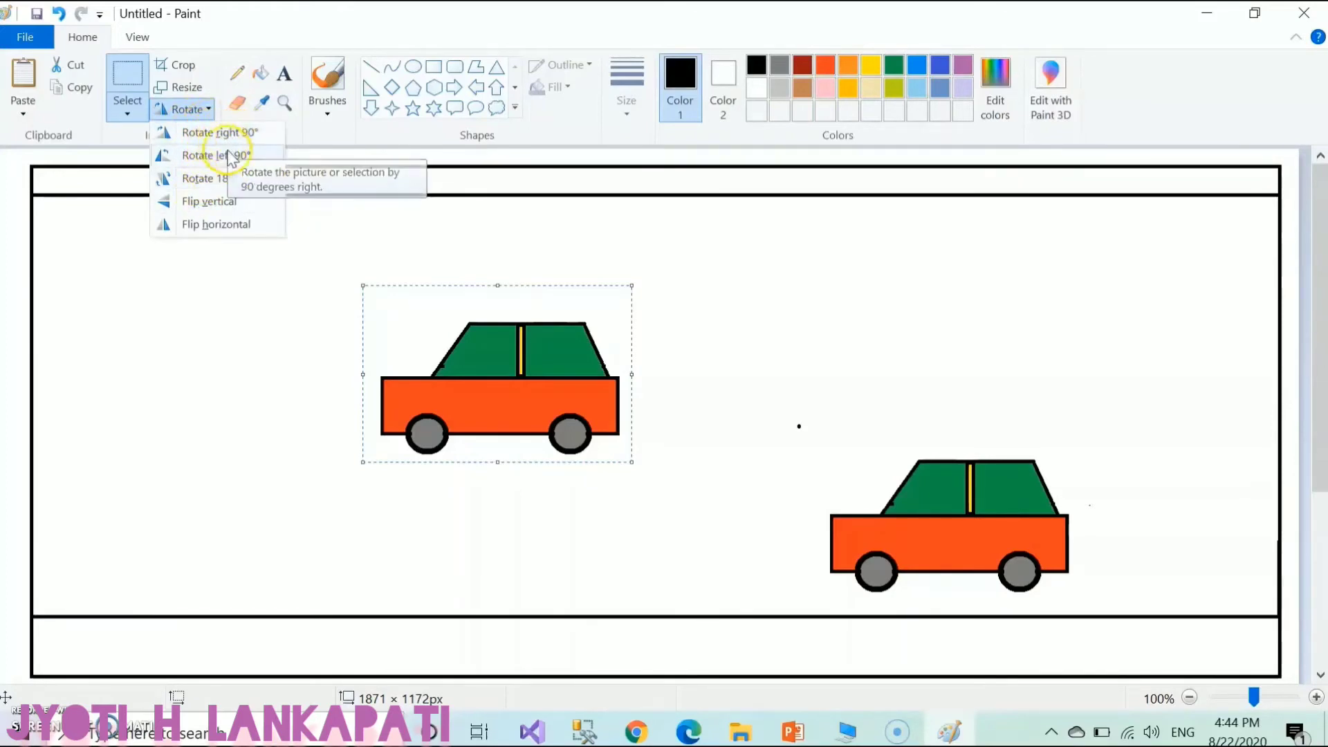
left_click(225, 202)
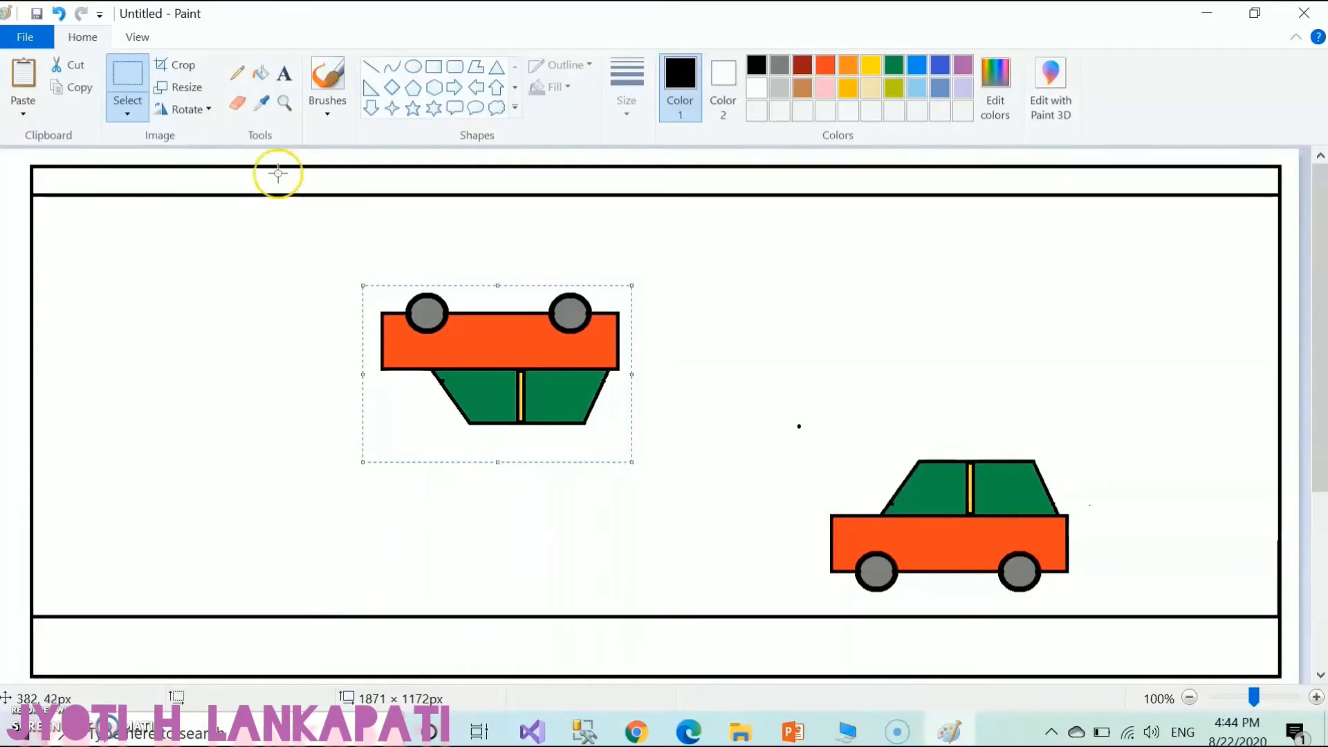
mouse_move(498, 343)
left_mouse_down()
mouse_move(690, 500)
mouse_move(940, 664)
mouse_move(963, 646)
mouse_move(965, 683)
mouse_move(806, 394)
mouse_move(458, 391)
mouse_move(483, 365)
left_mouse_up()
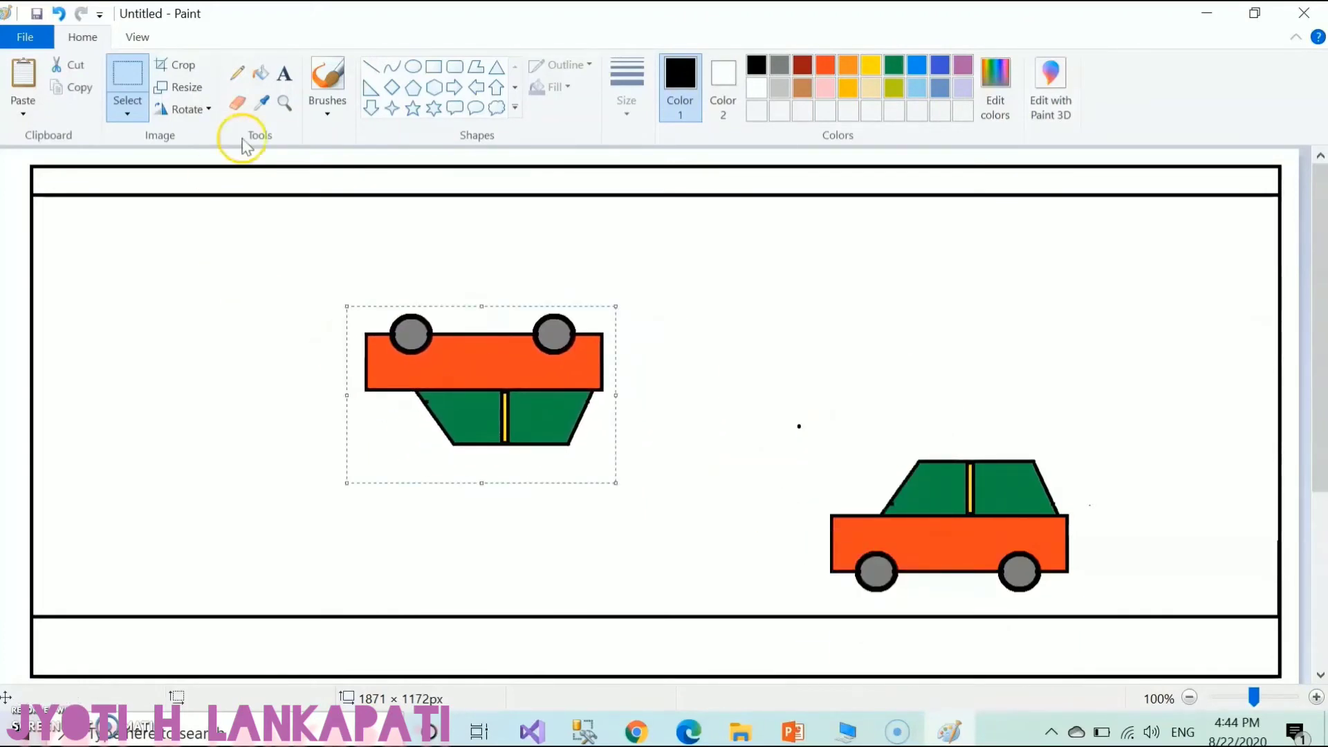
Flip the pasted upside-down car horizontally and rotate it 180 degrees
left_click(200, 109)
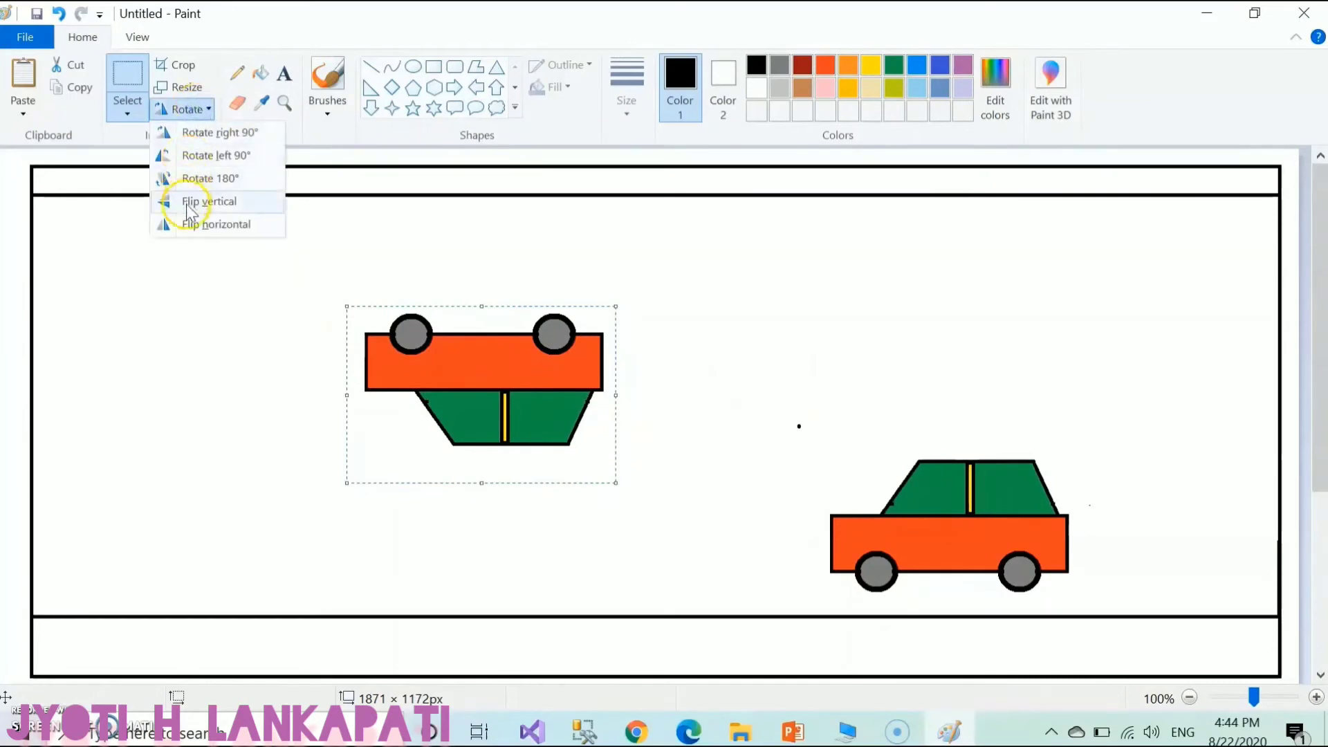
left_click(194, 227)
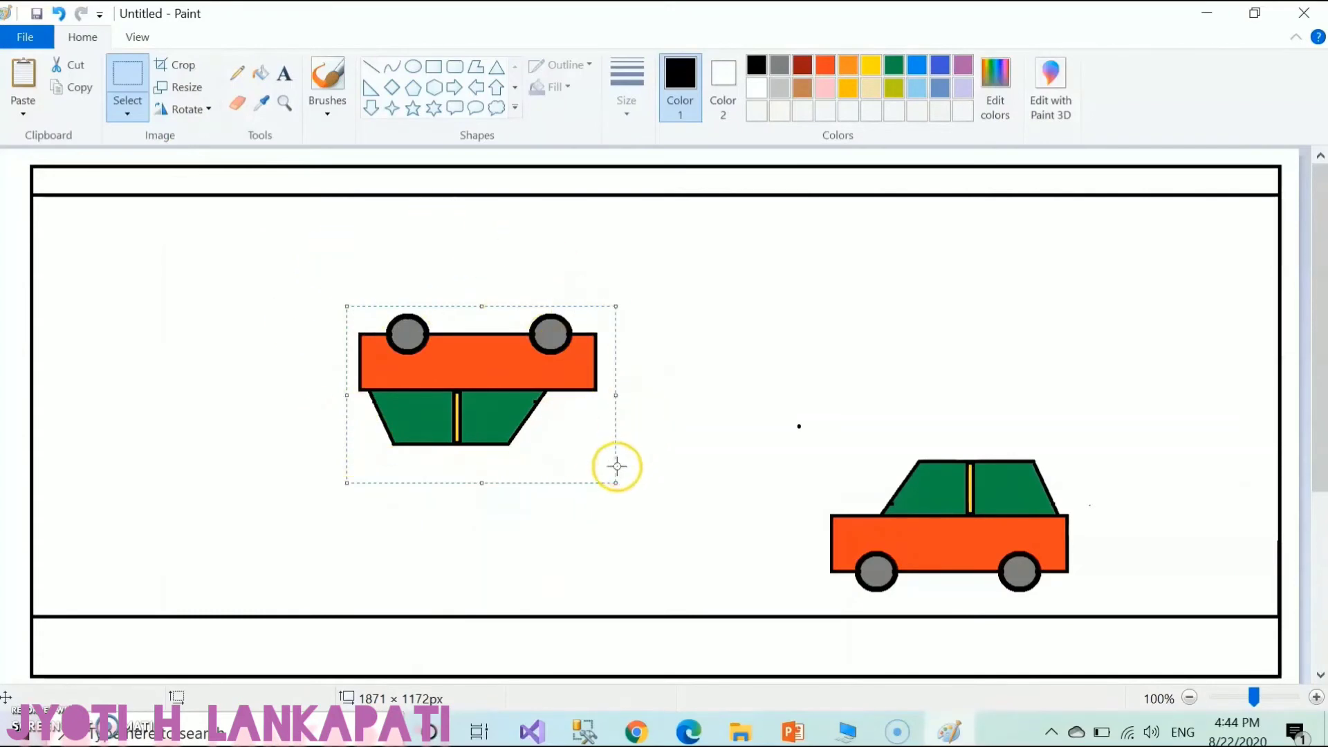
left_click(199, 111)
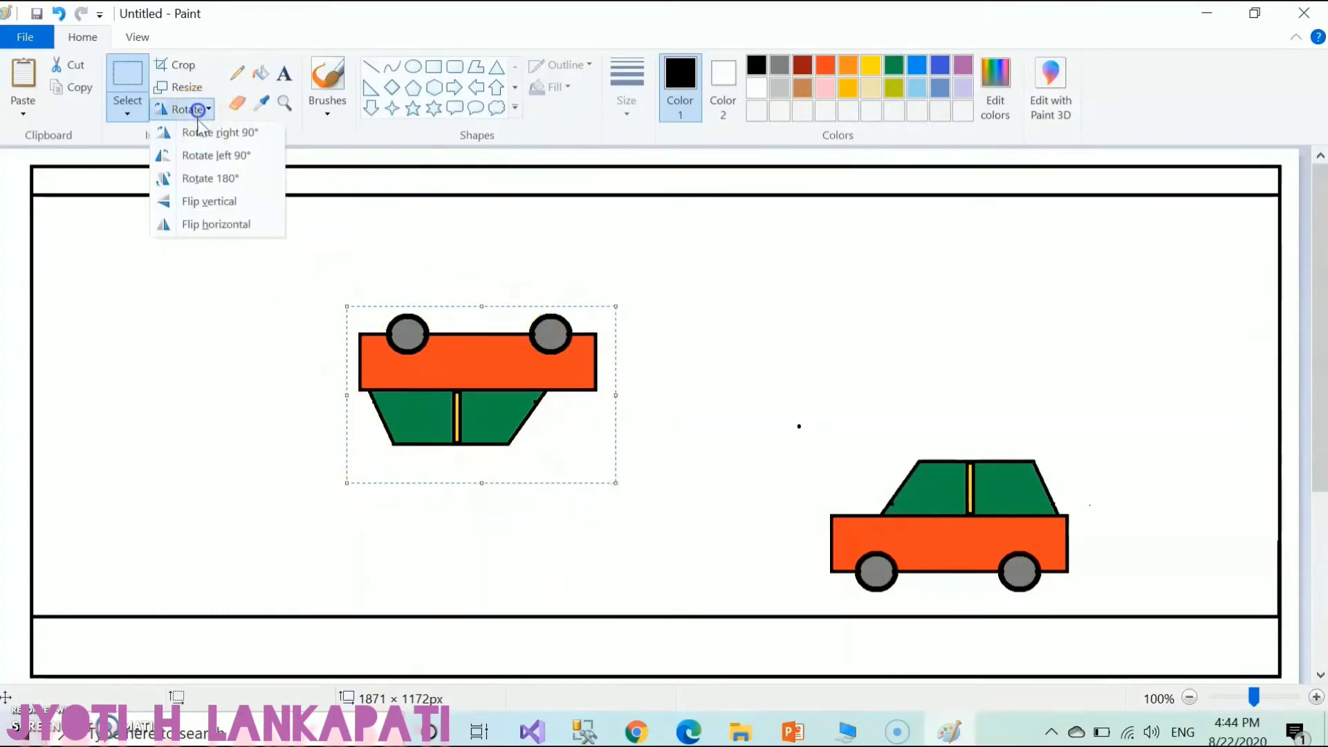
left_click(208, 182)
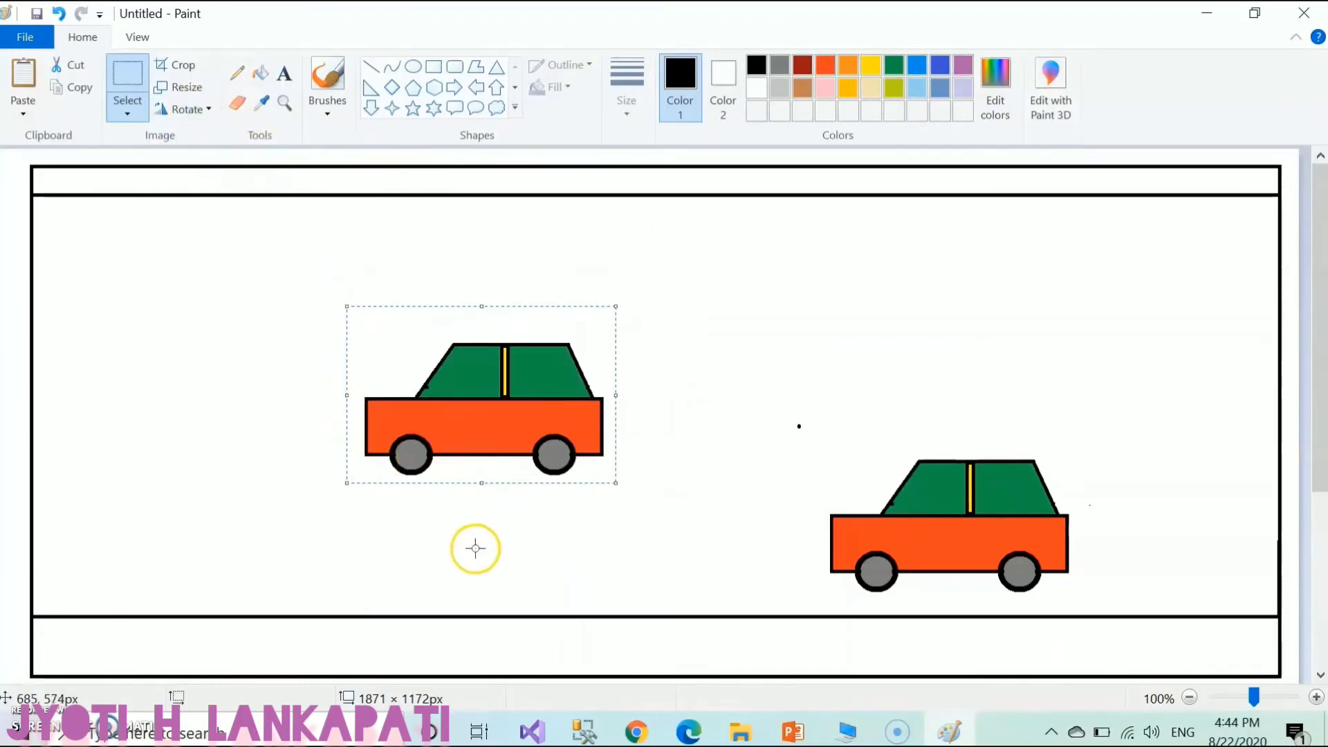
Flip the upright car copy horizontally and place it on the road just beside the original, facing away from it
left_click(186, 109)
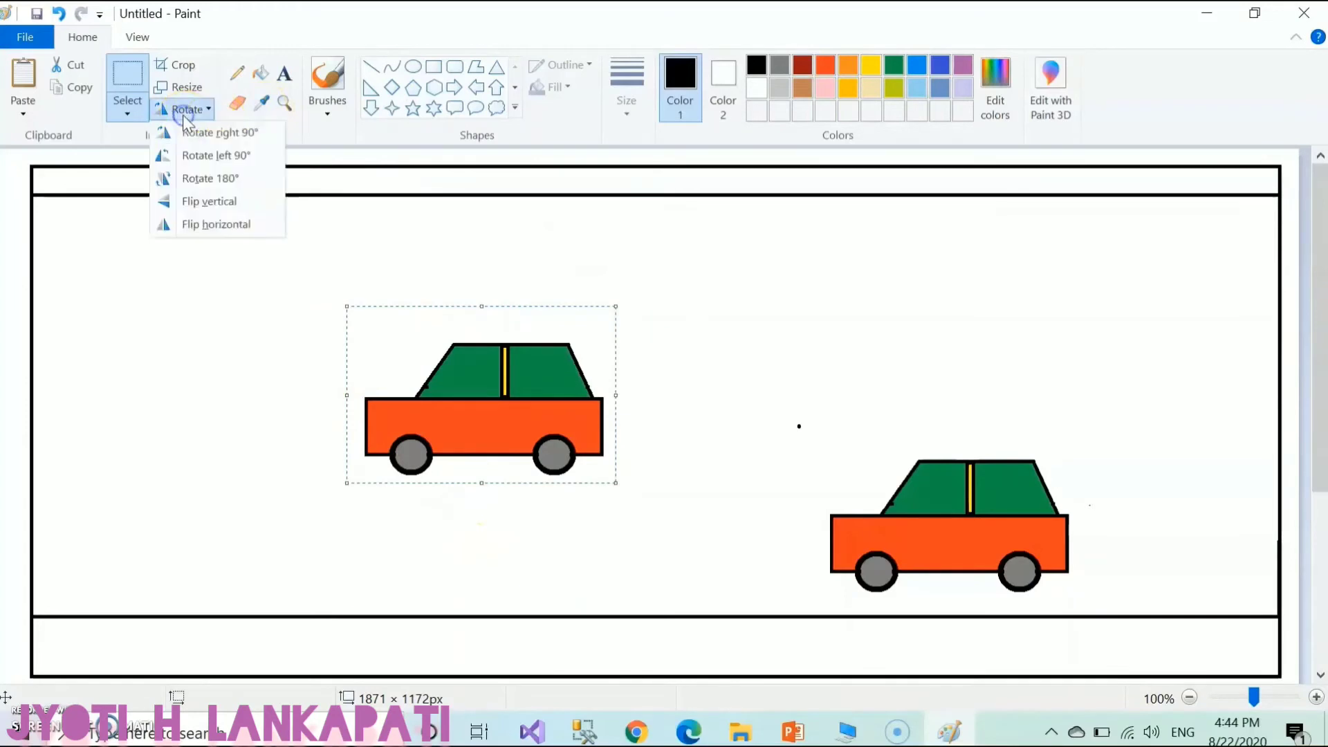
left_click(201, 228)
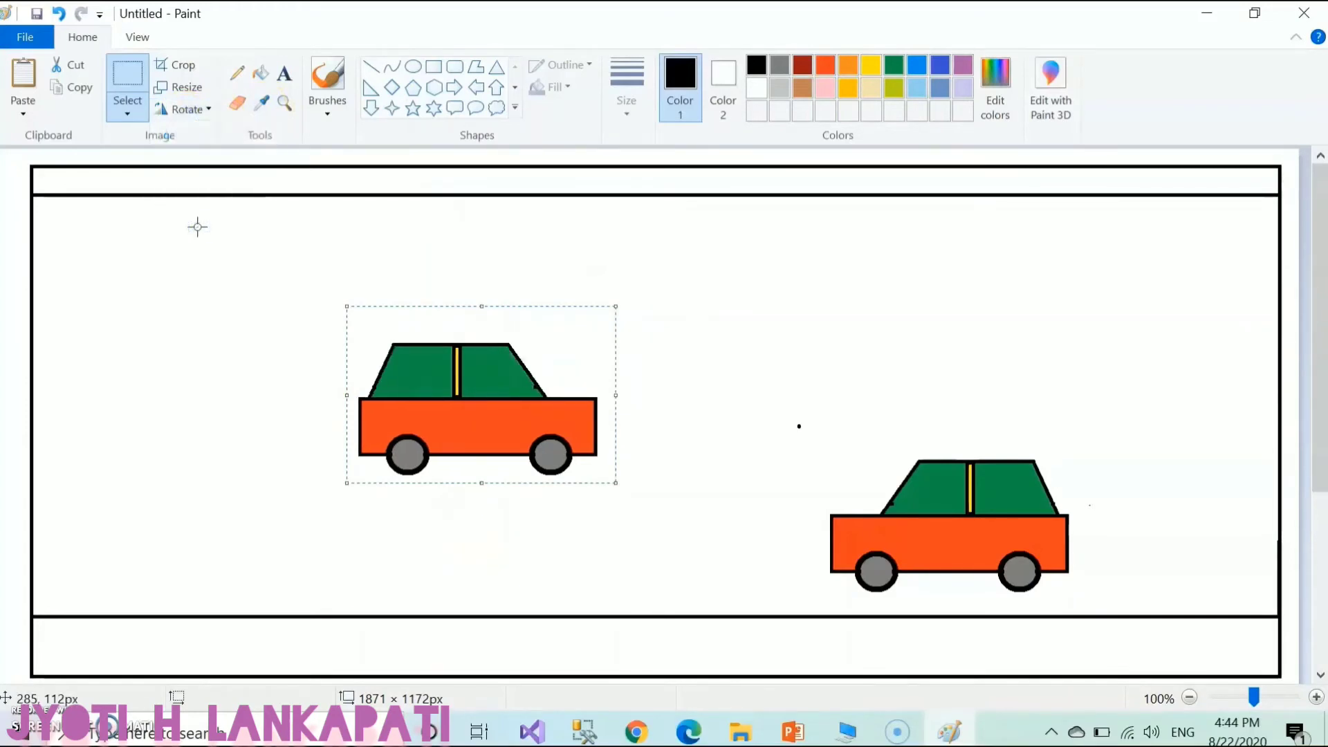
left_click_drag(463, 397, 662, 516)
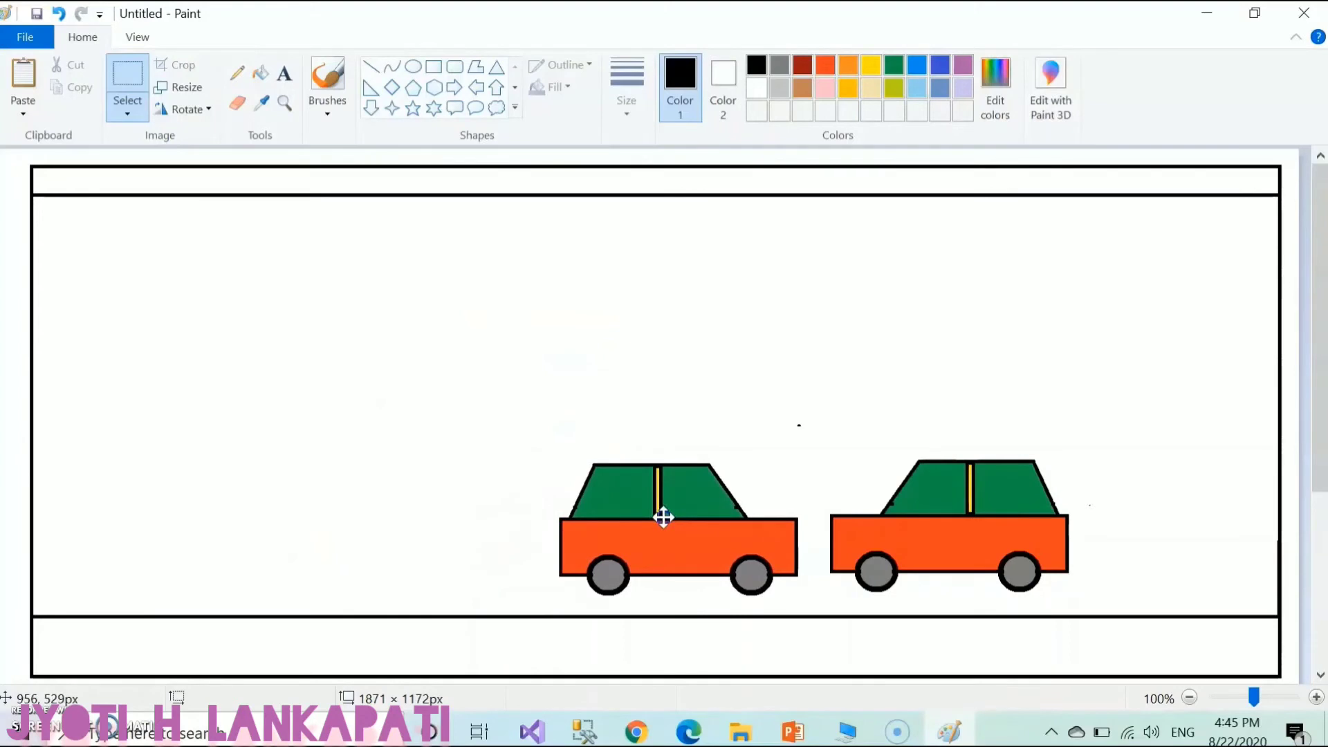
left_click_drag(662, 517, 645, 513)
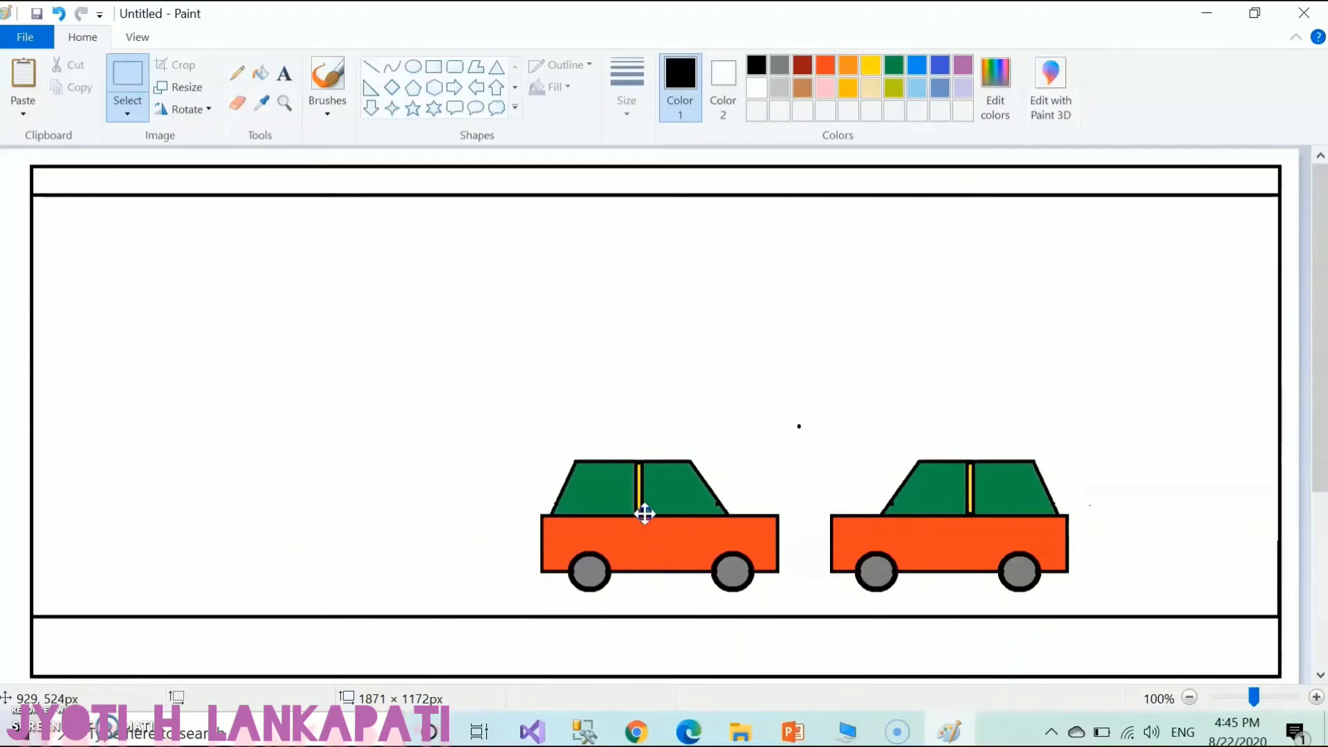
left_click_drag(645, 514, 645, 518)
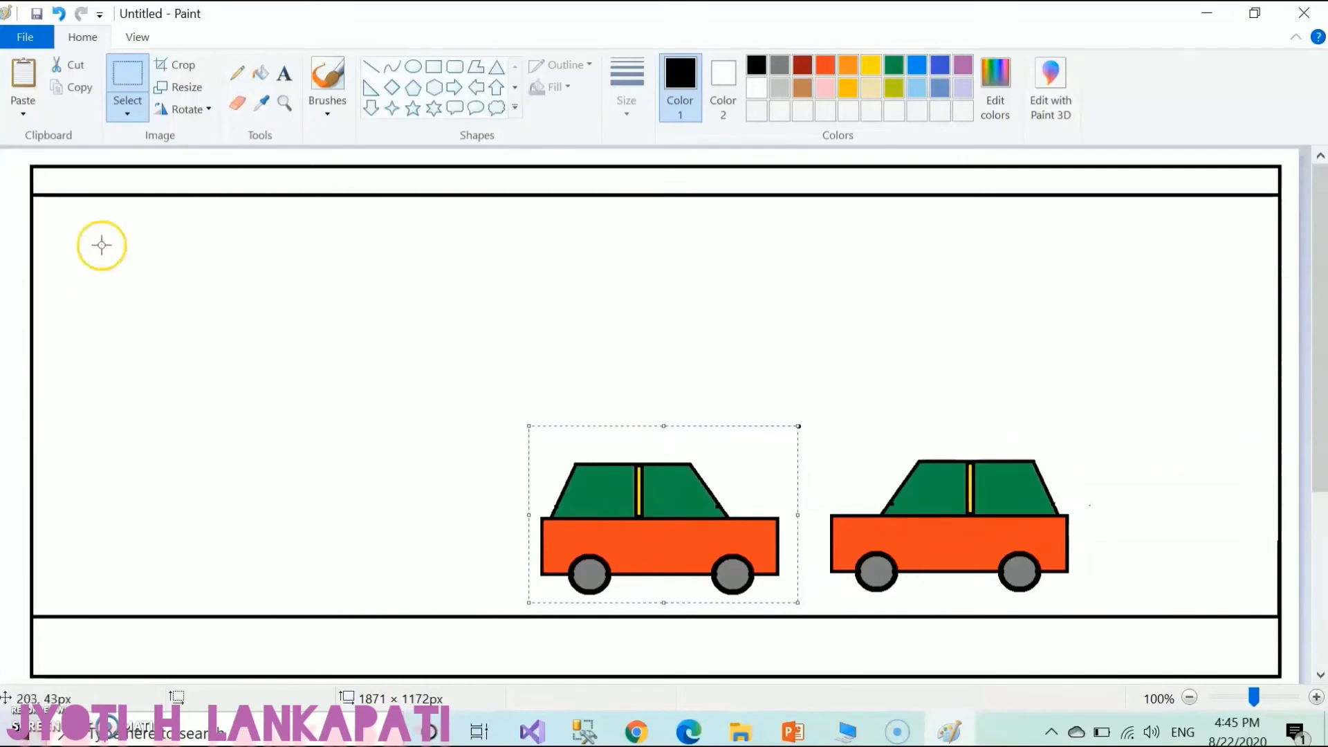
Choose the Cloud callout shape and try to start it above the gap between the two cars
left_click(510, 114)
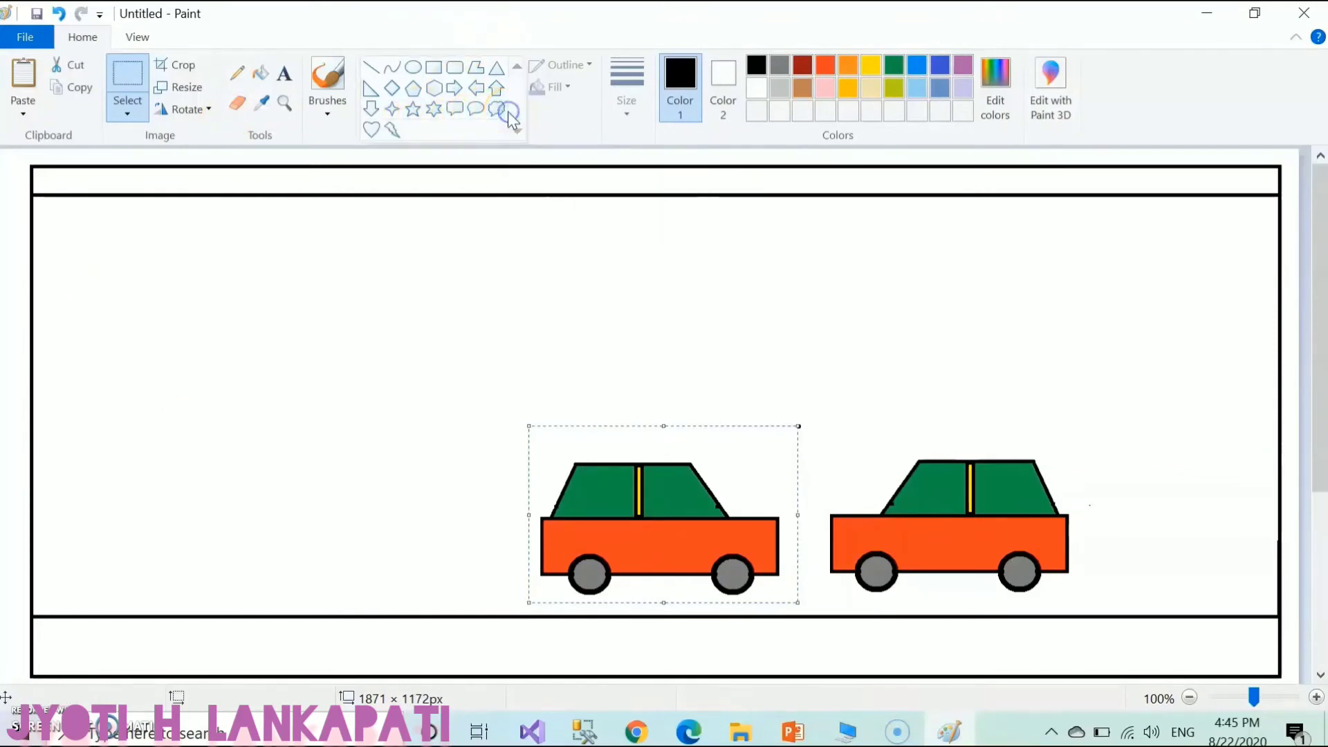
left_click(389, 138)
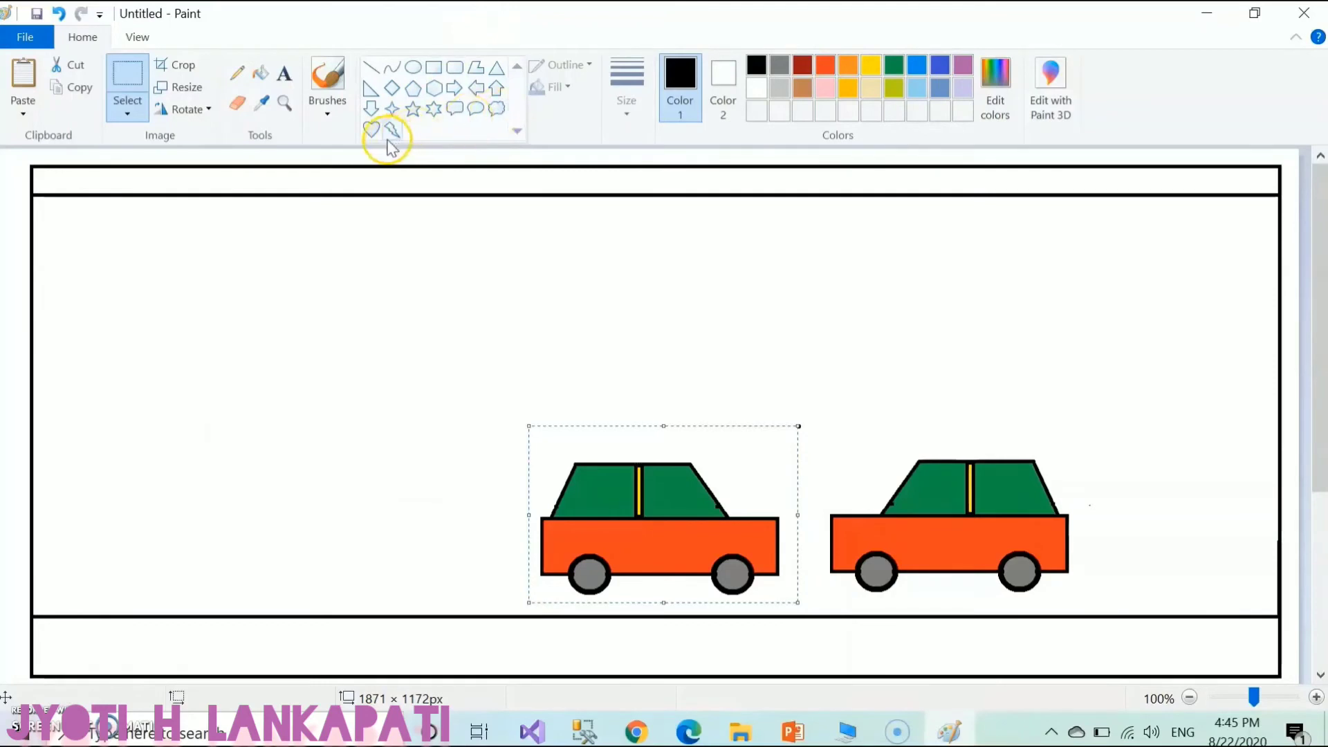
left_click(389, 133)
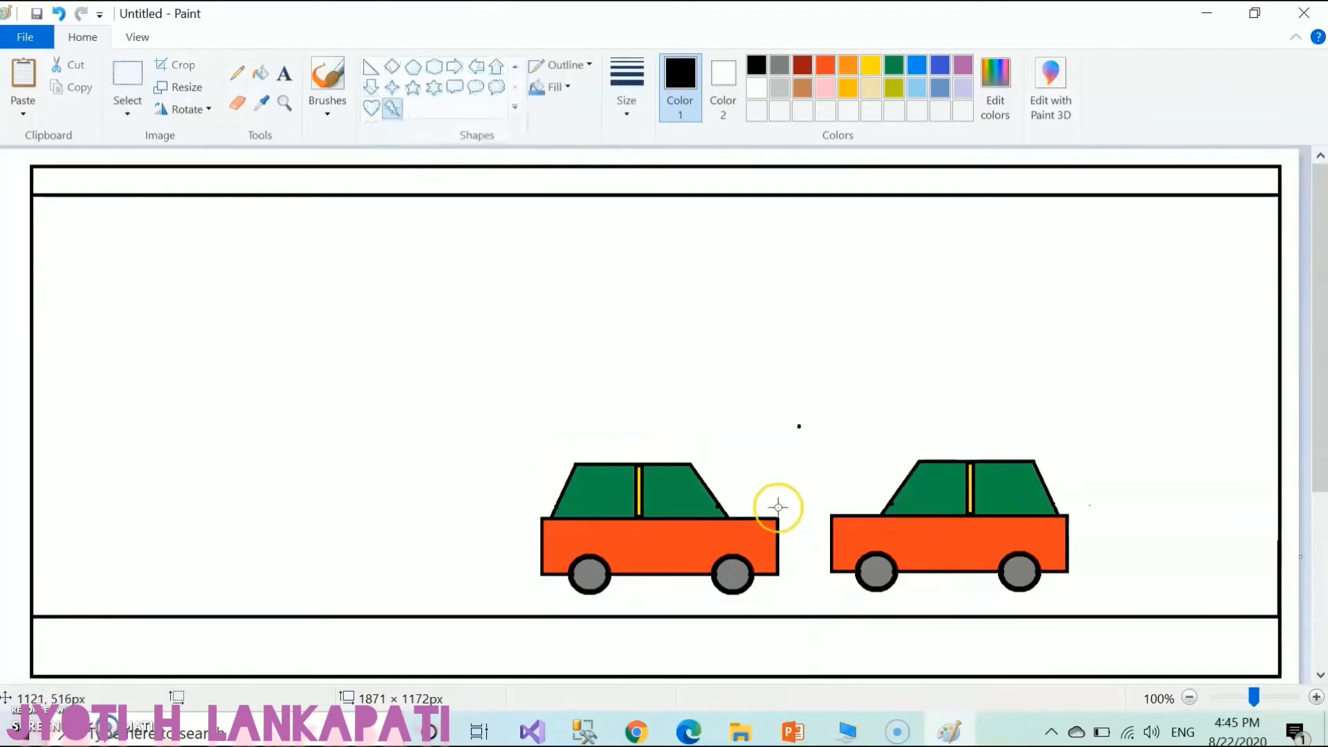
left_click(496, 90)
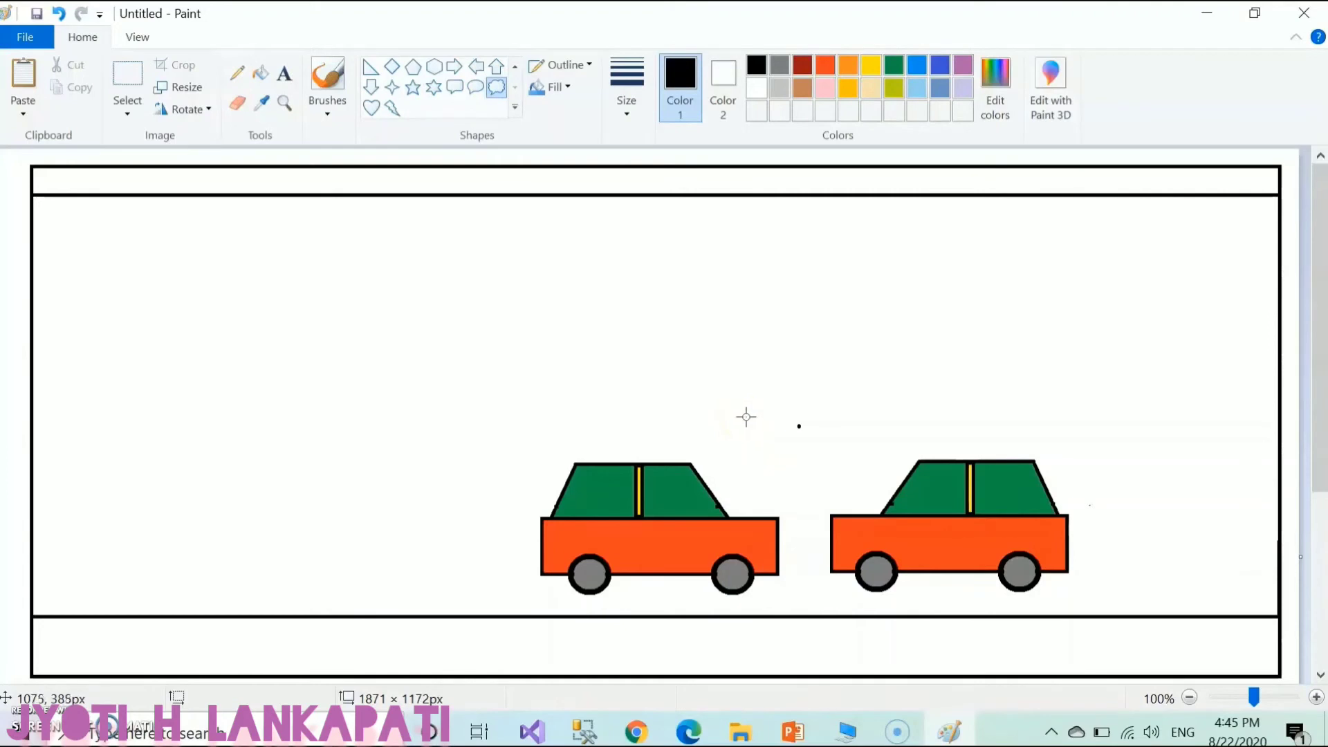
left_click(785, 383)
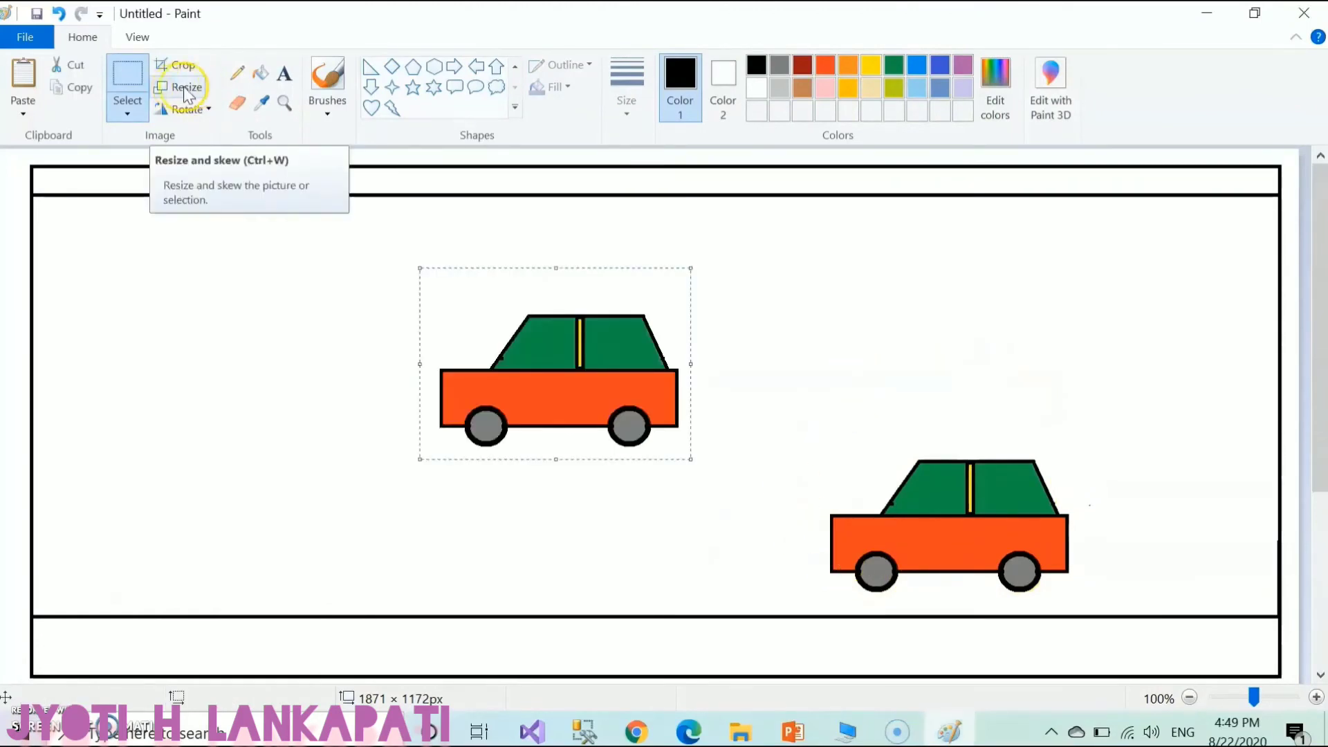
Resize the selected car copy to 150 percent with its aspect ratio kept, and move it left and slightly up
left_click(199, 88)
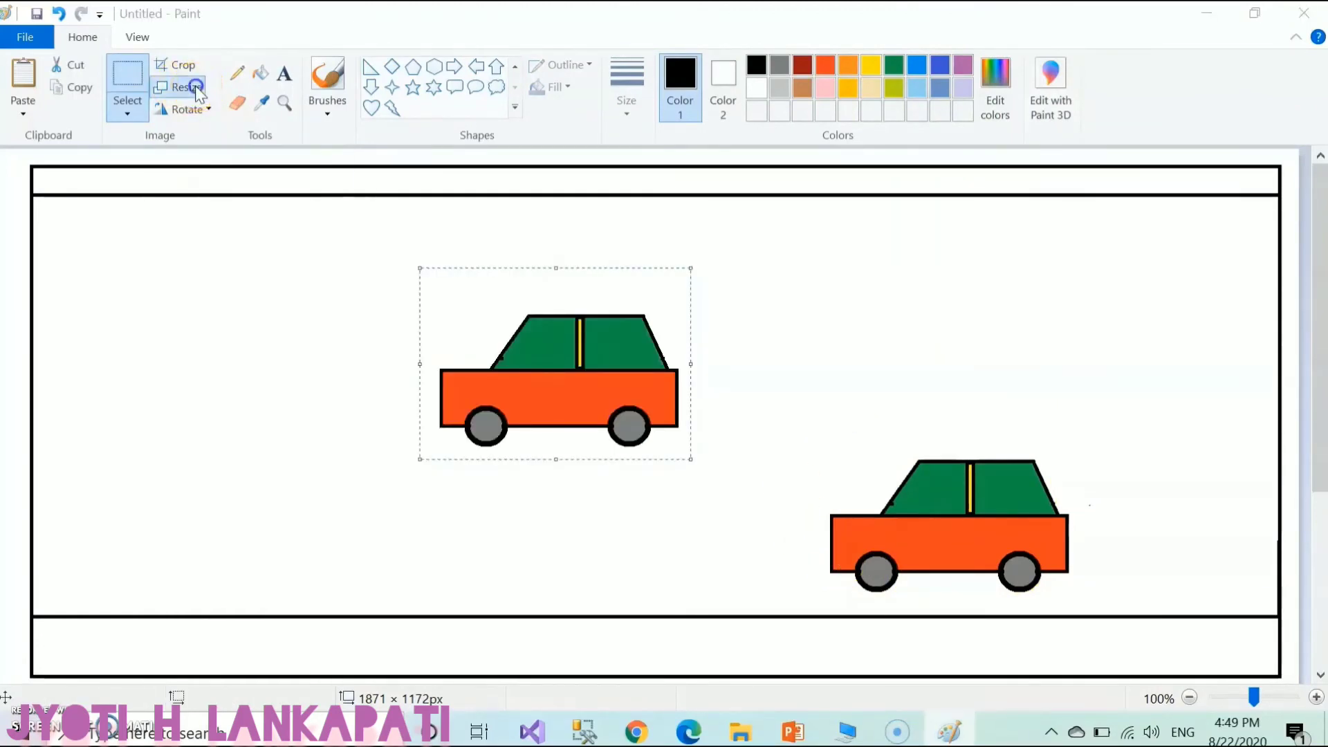
left_click(246, 221)
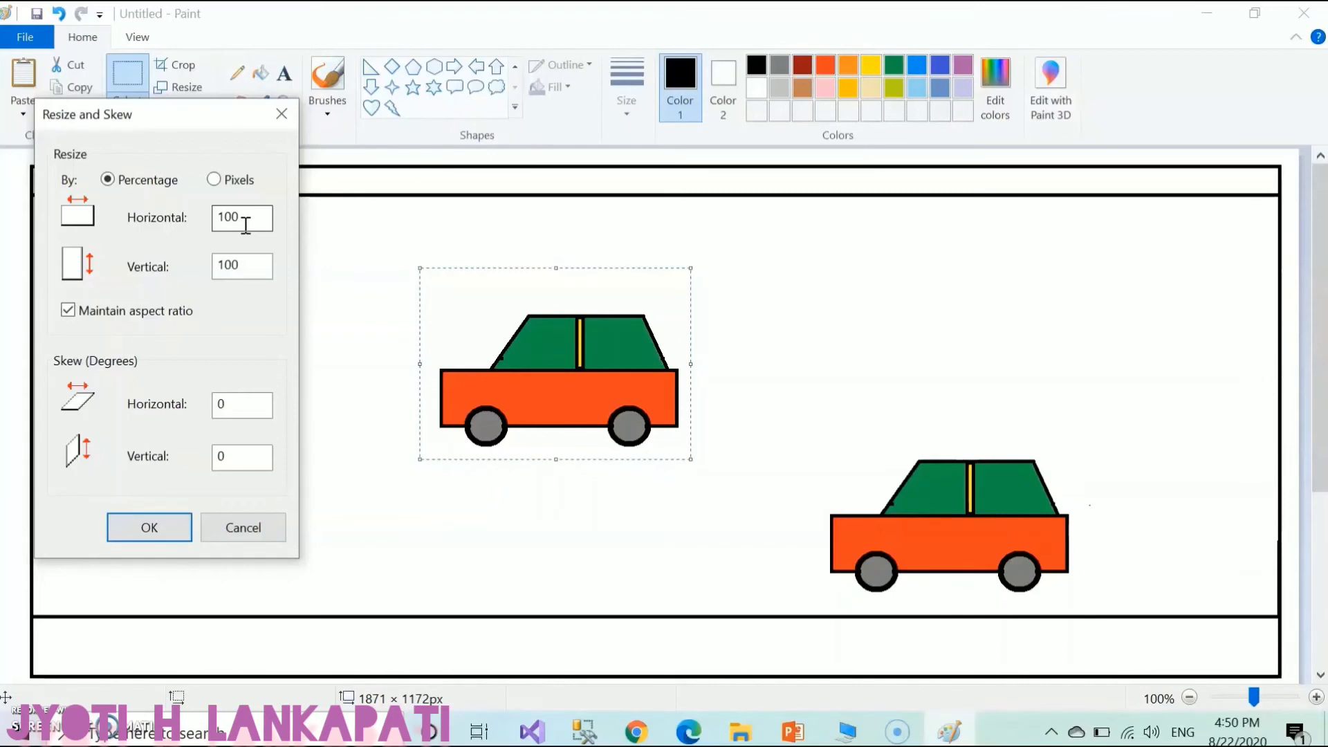
left_click(252, 217)
left_click(252, 217)
left_click(245, 267)
key("BackSpace")
key("BackSpace")
type("50")
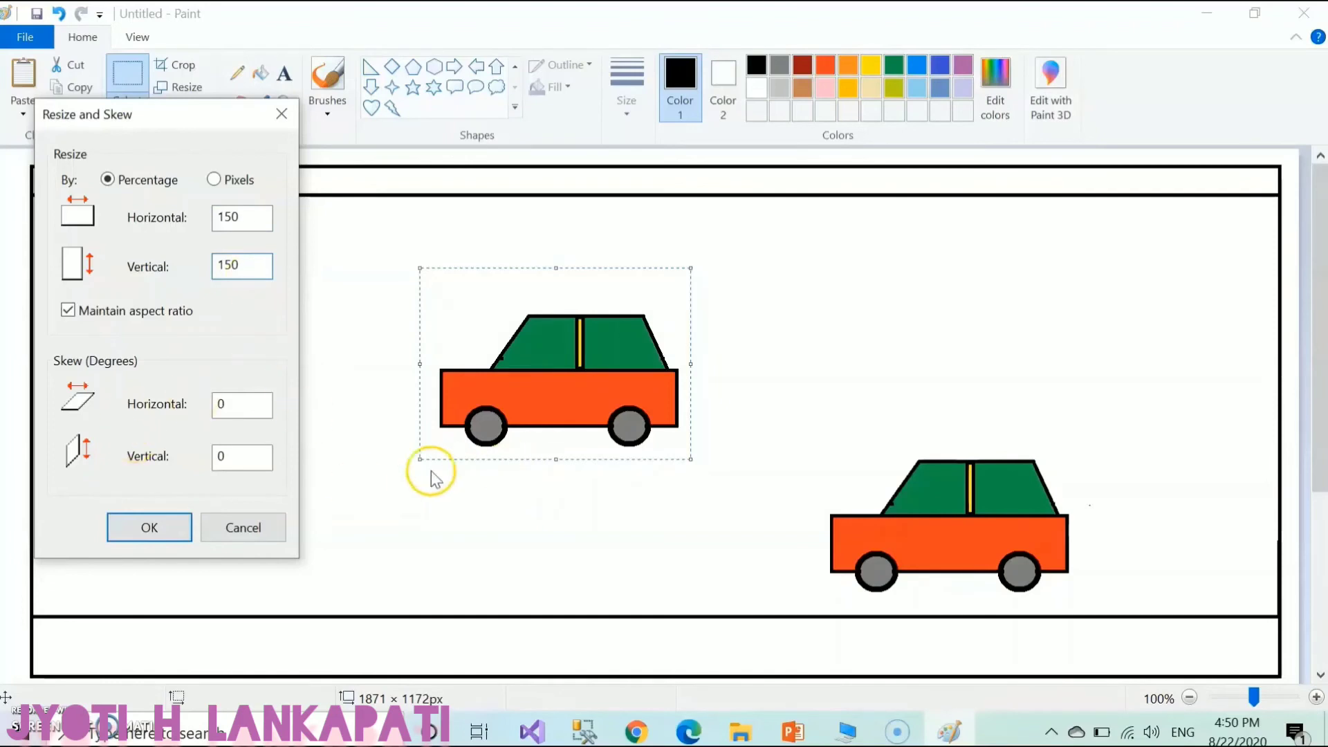
left_click(130, 533)
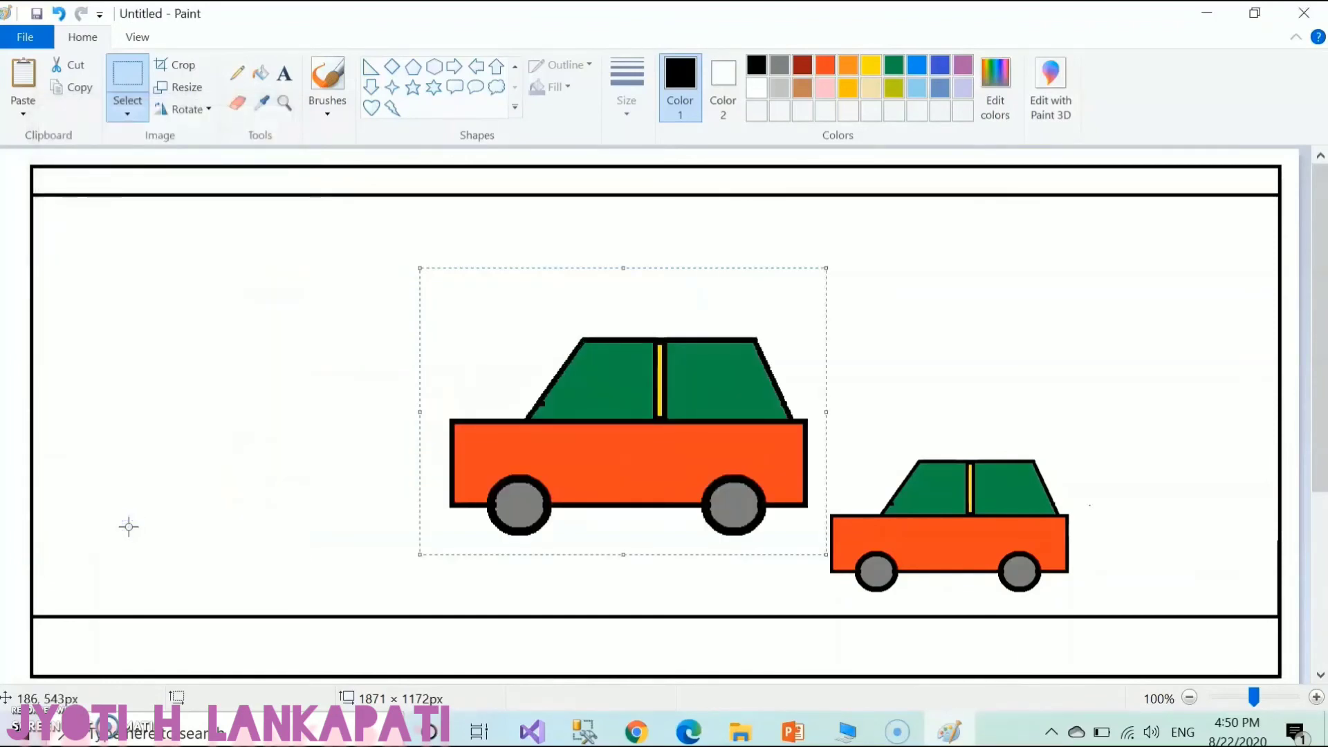
left_click_drag(560, 479, 362, 439)
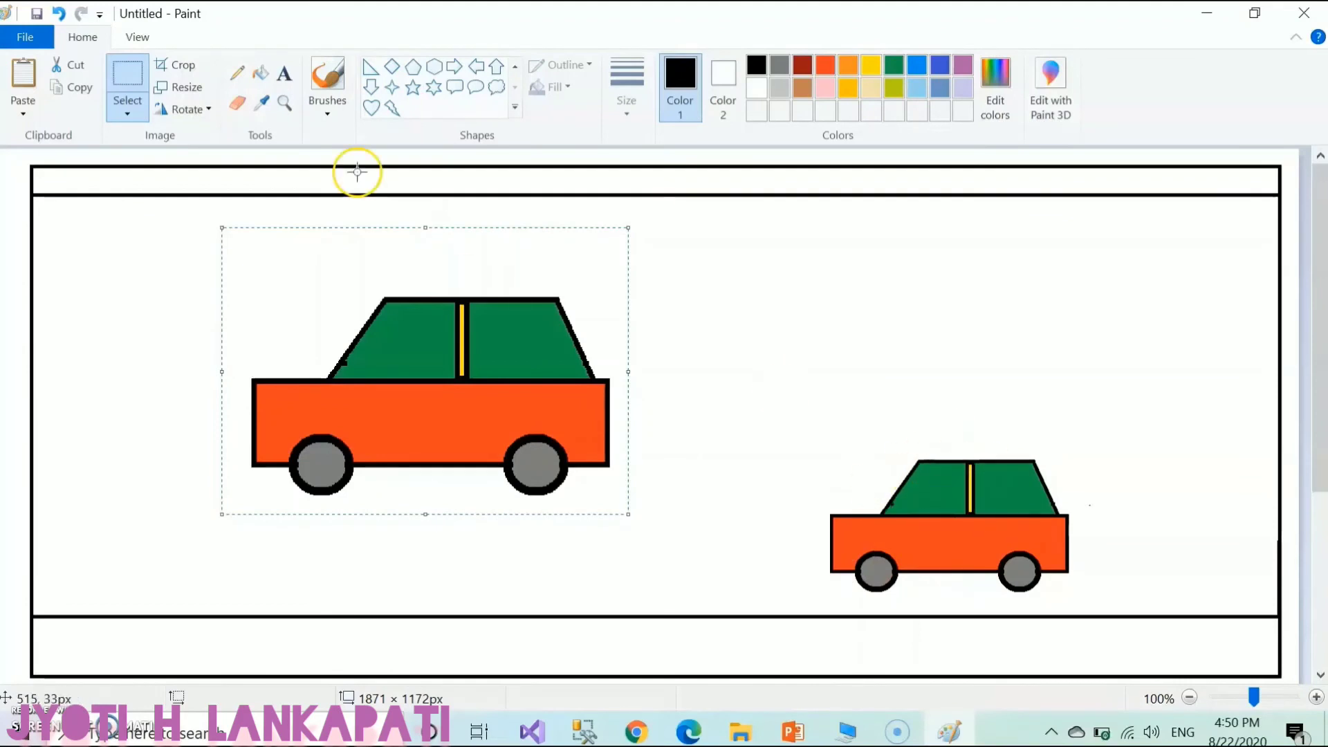
Resize the enlarged car copy to 50 percent in both directions and move it right and slightly down
left_click(196, 89)
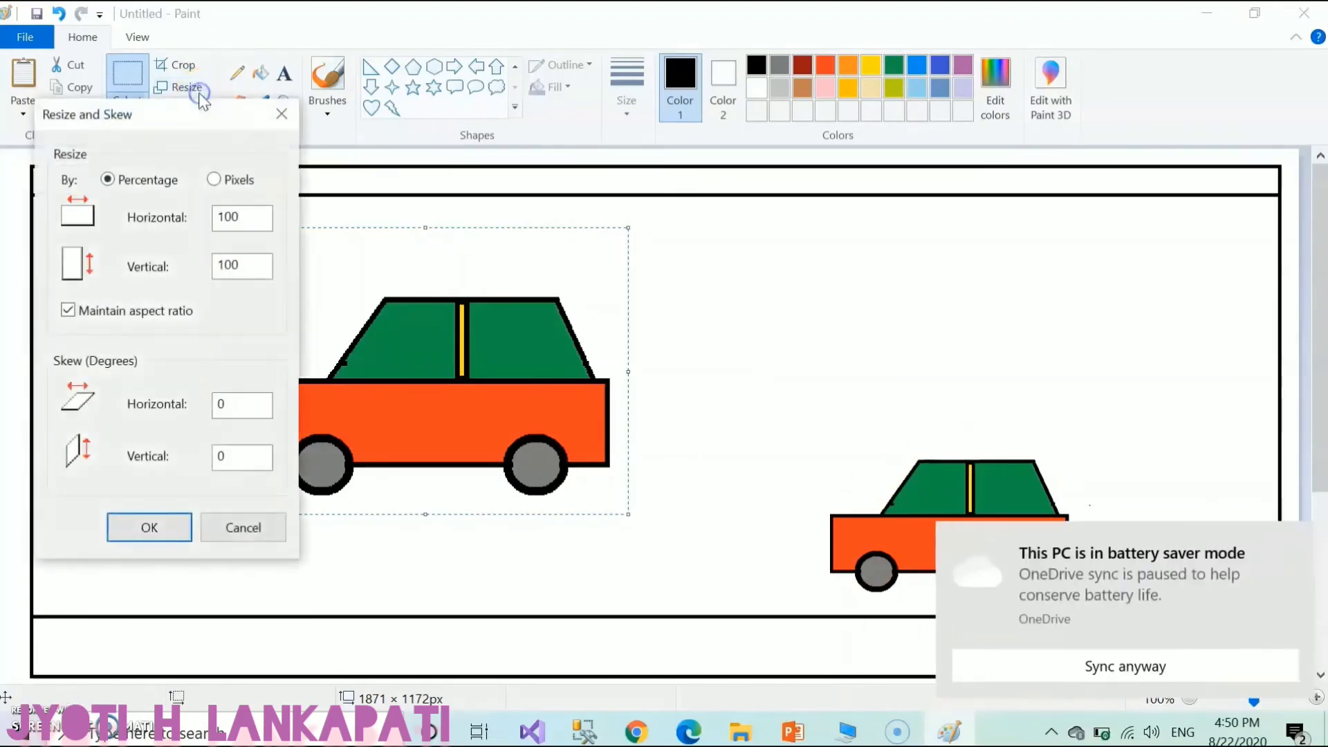
left_click(248, 221)
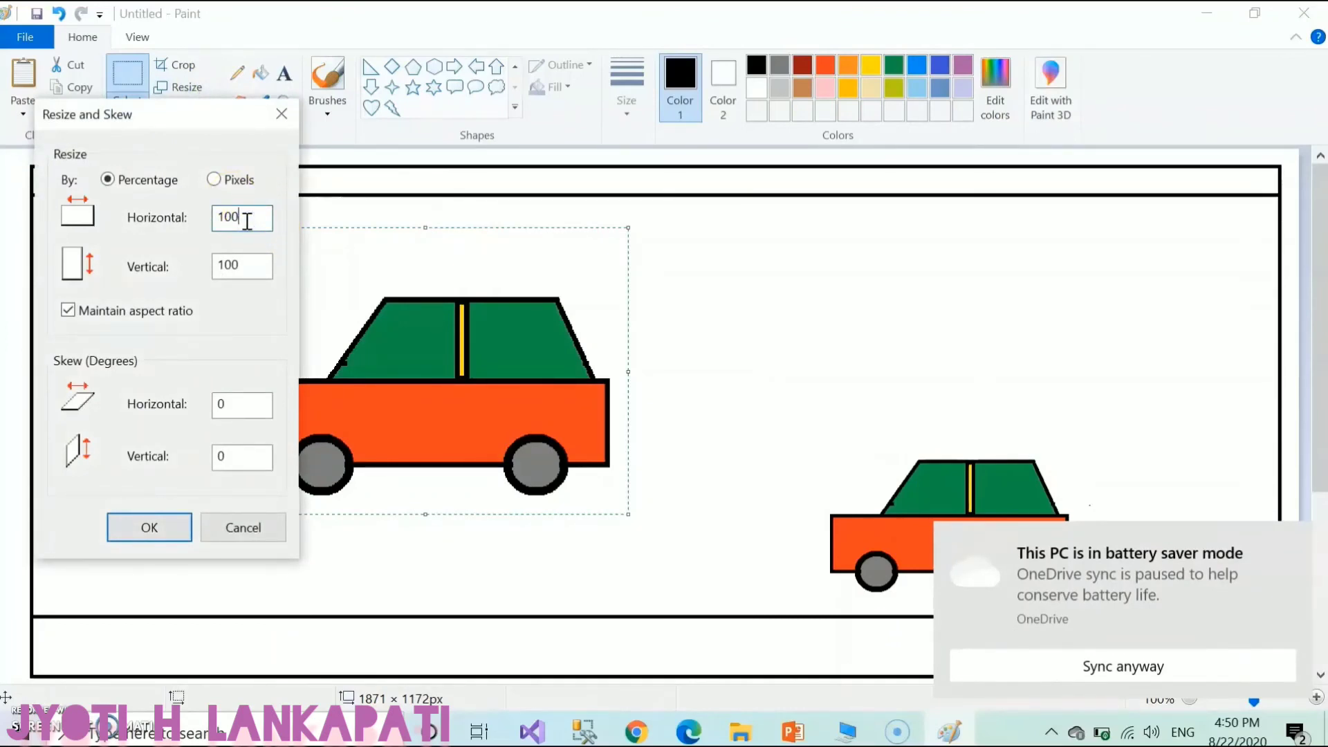
key("BackSpace")
key("BackSpace")
key("BackSpace")
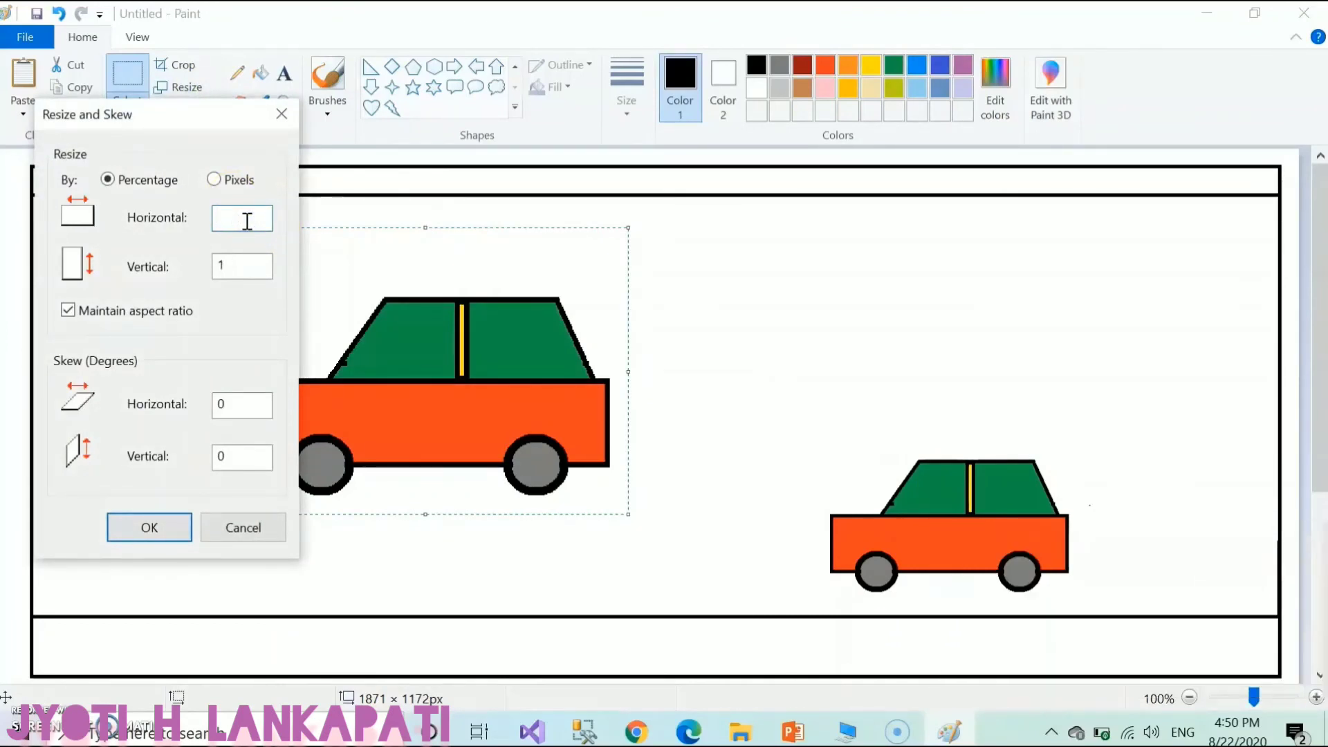
type("50")
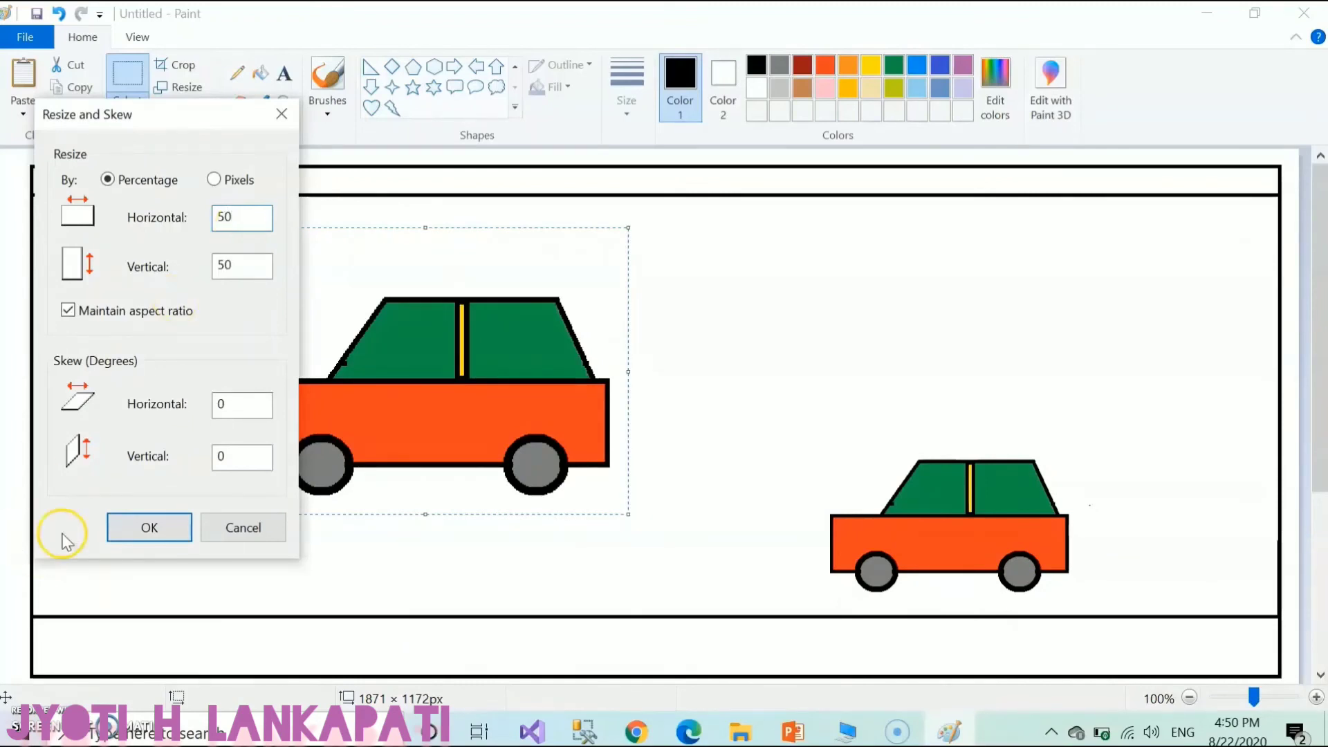
left_click(125, 532)
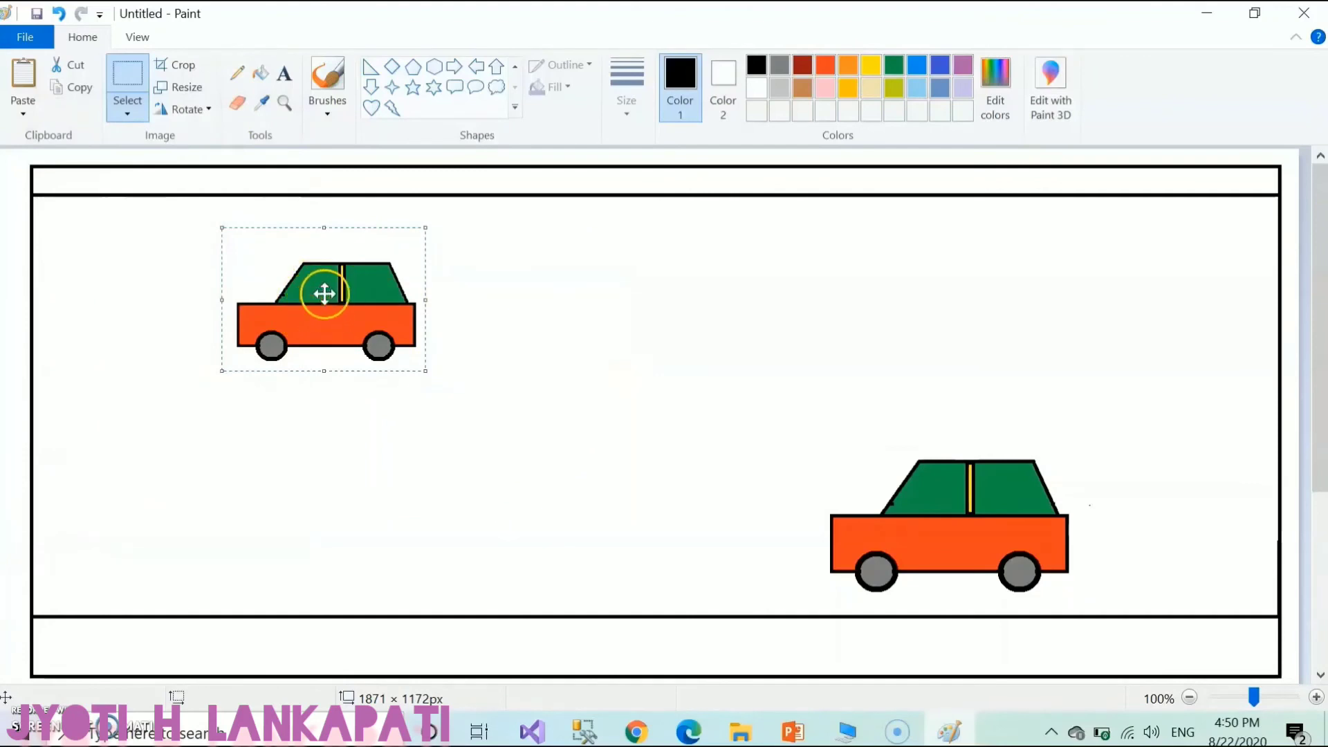
left_click_drag(324, 293, 462, 339)
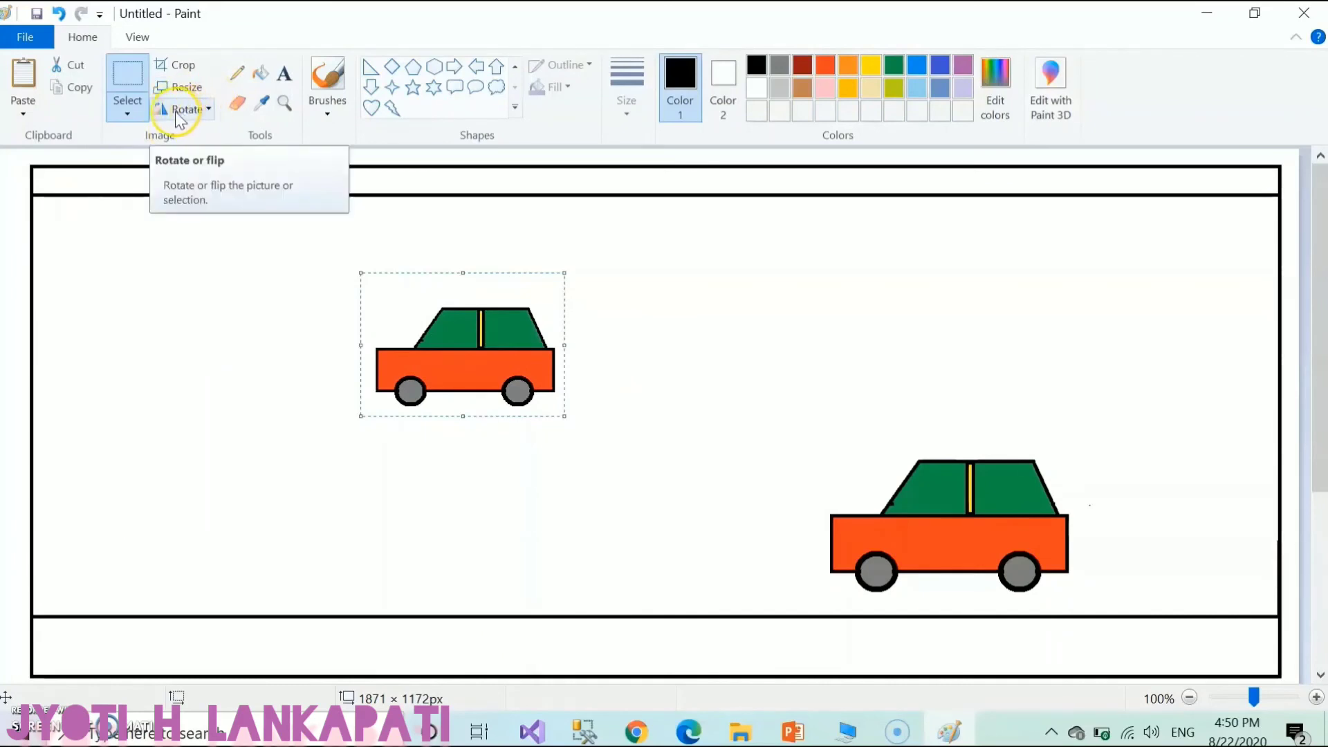
Skew the selected small car horizontally by 45 degrees
left_click(182, 89)
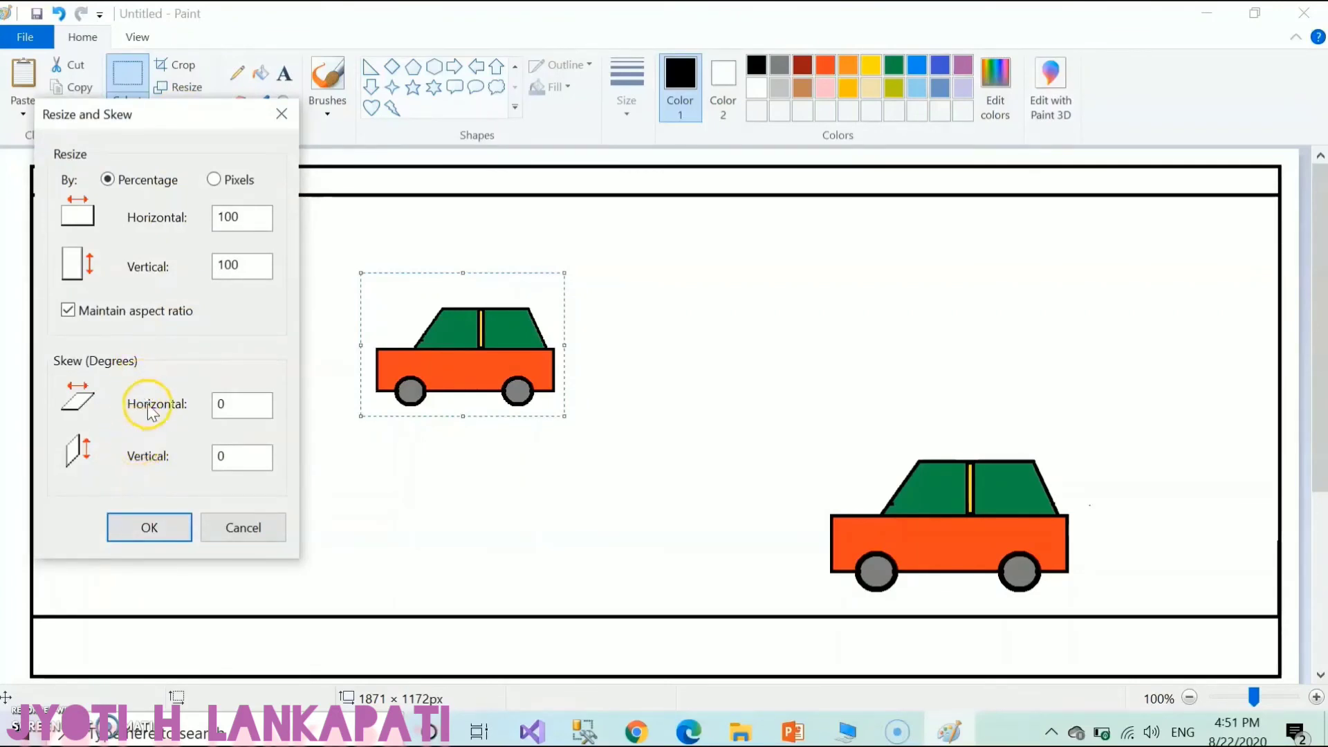
left_click(238, 405)
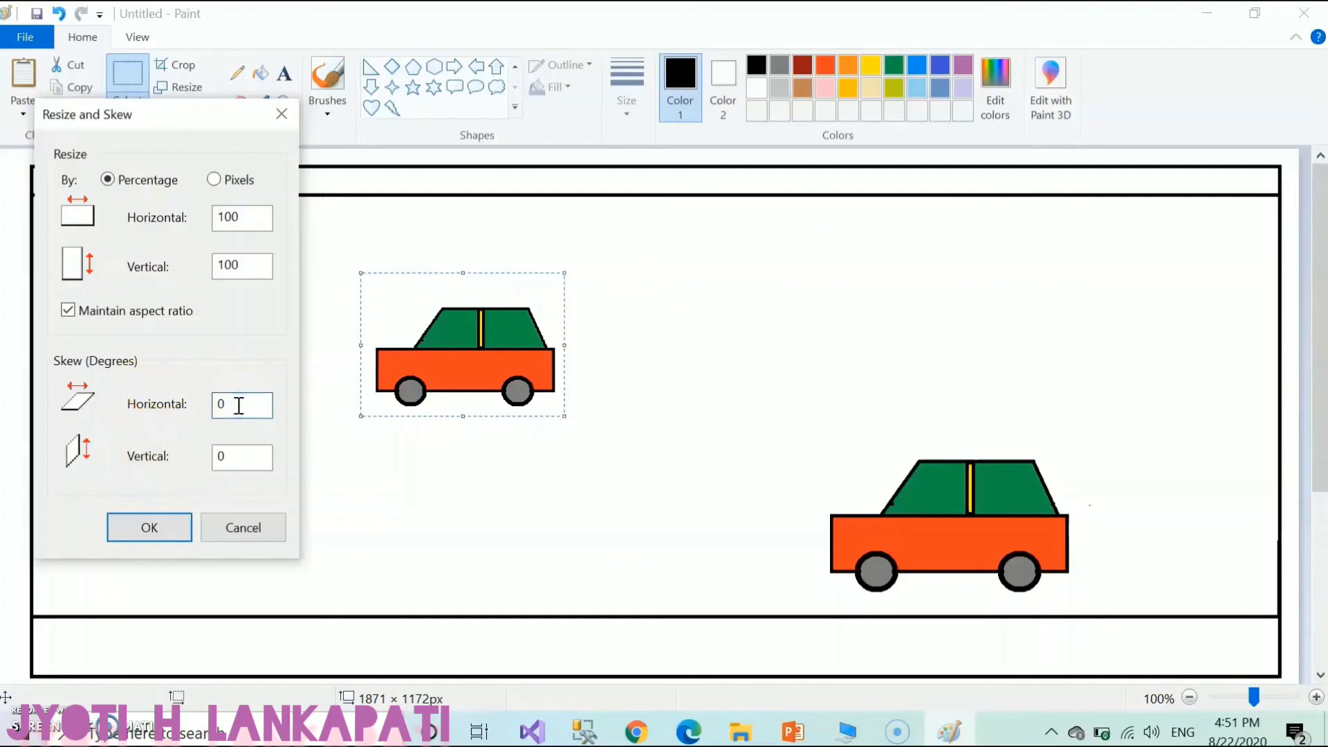
key("BackSpace")
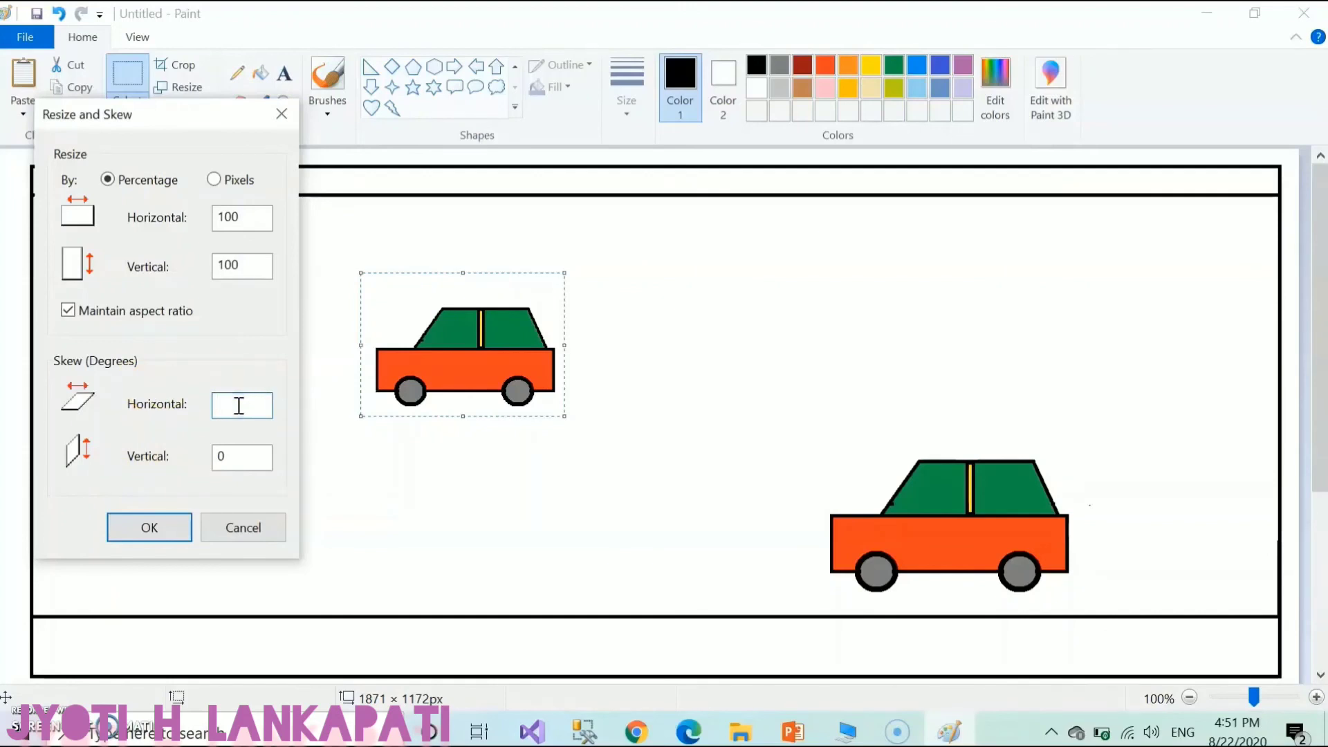
type("45")
left_click(159, 532)
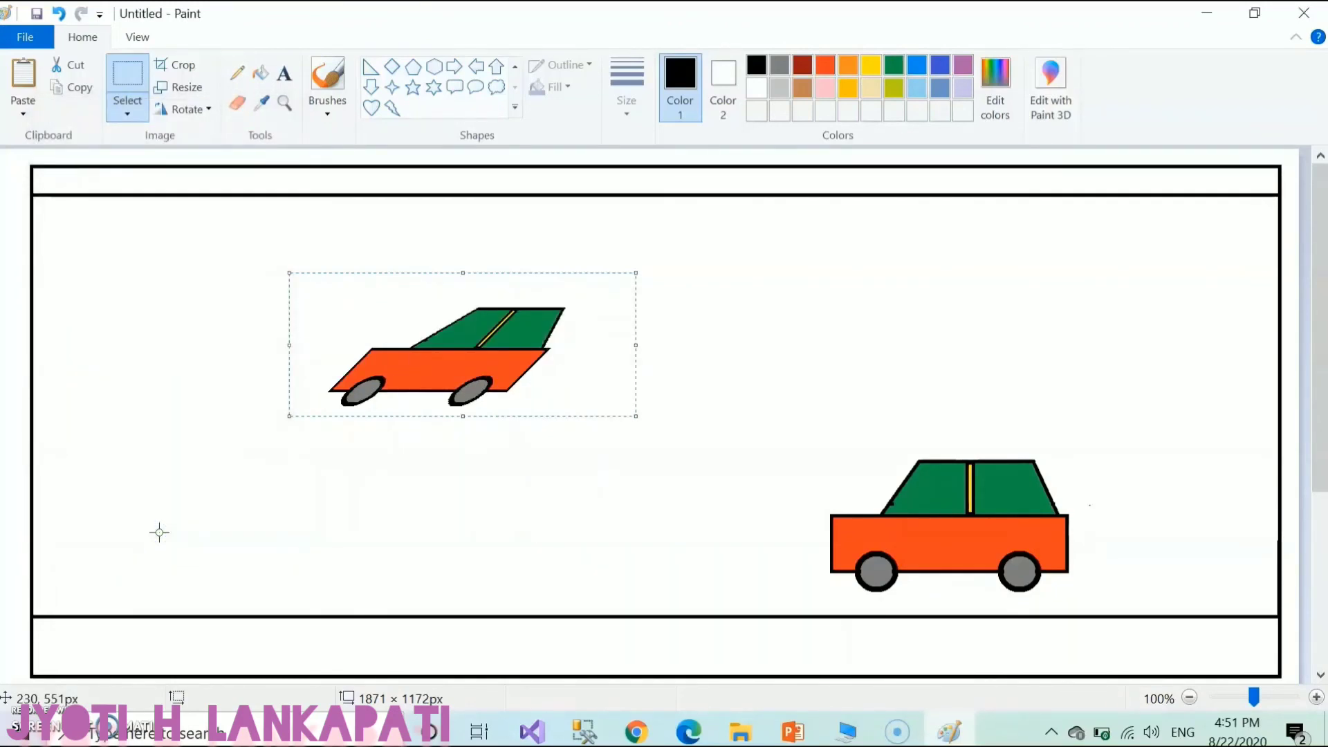
Try to skew the slanted car vertically by 90 degrees
left_click(166, 88)
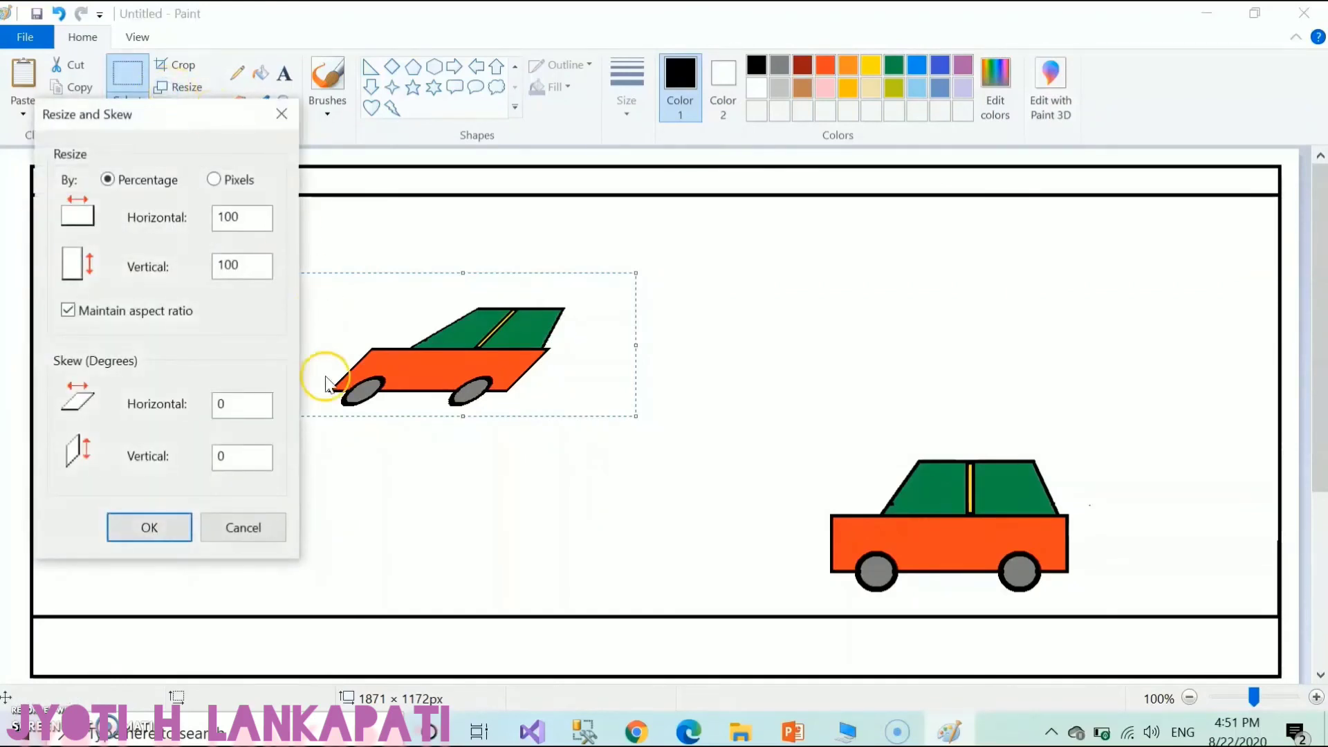
left_click(229, 458)
key("BackSpace")
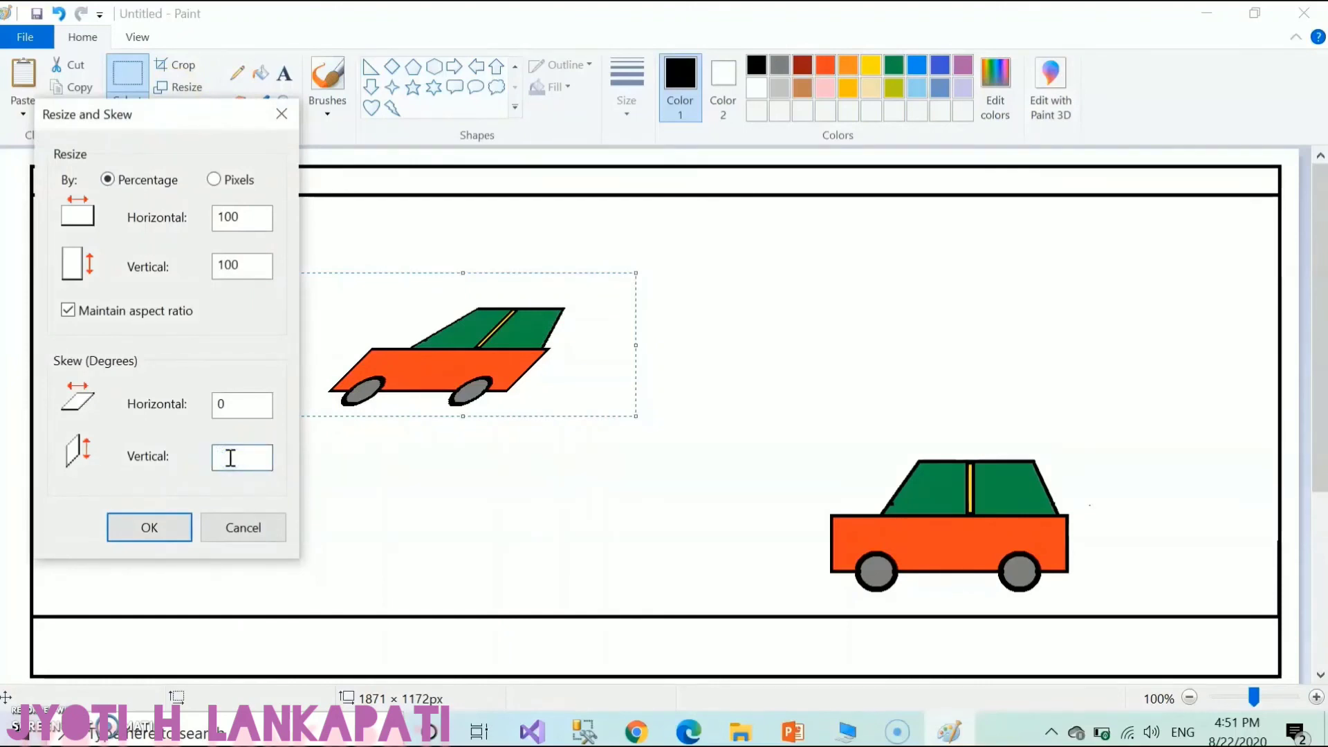
type("90")
left_click(122, 530)
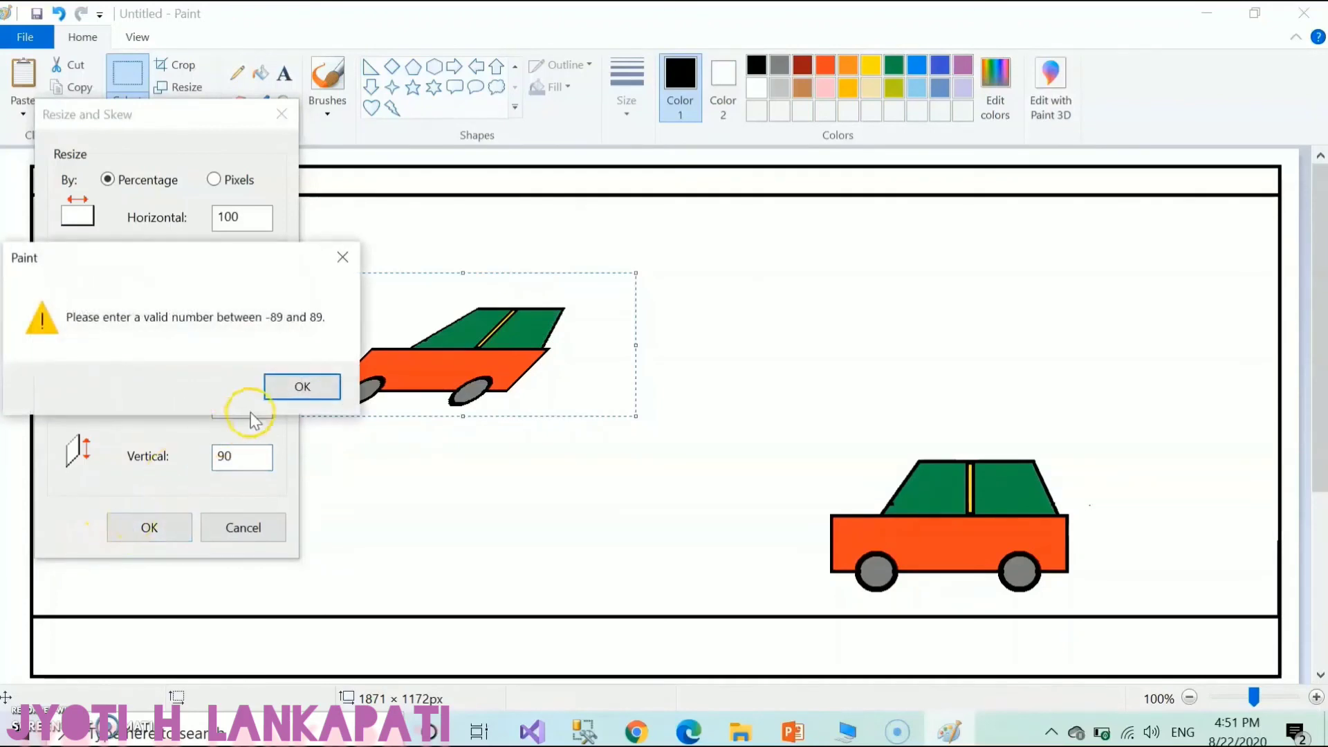
left_click(299, 384)
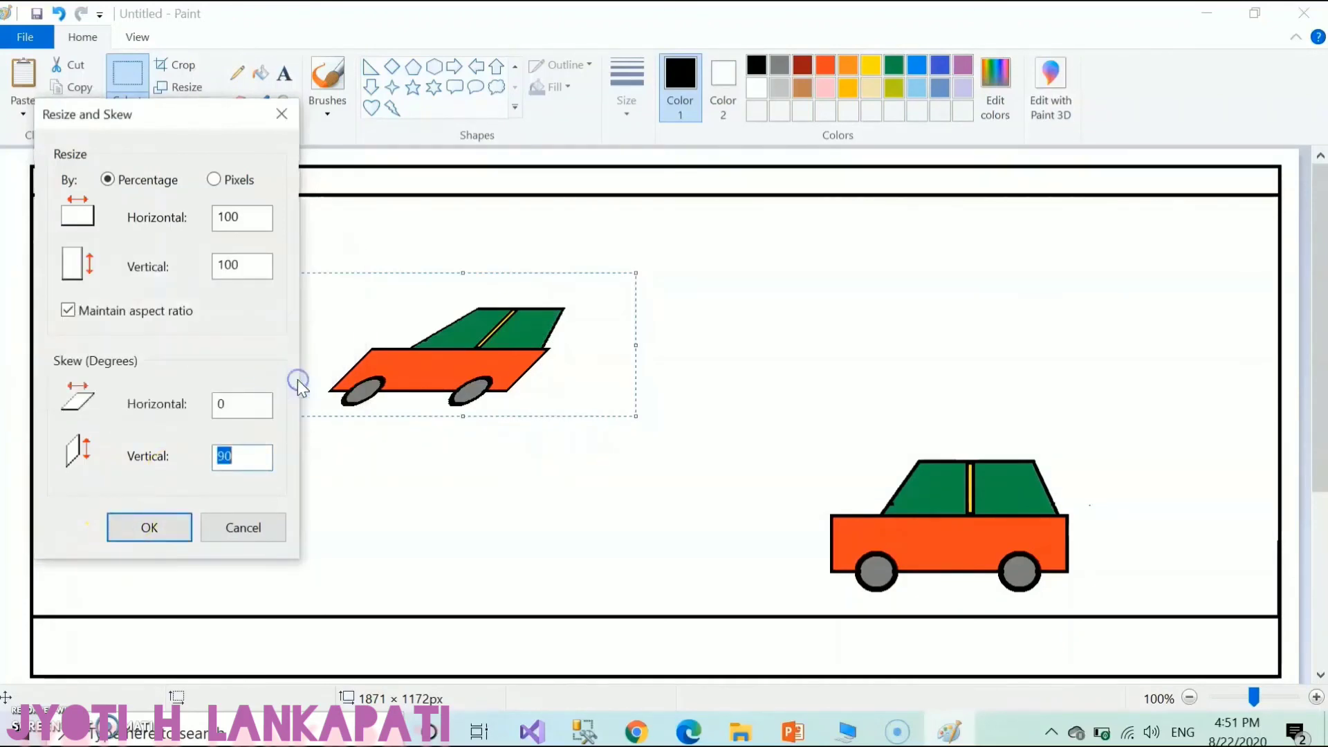
Skew the selected car vertically by 60 degrees, and delete the distorted copy
left_click(232, 463)
key("BackSpace")
key("BackSpace")
type("60")
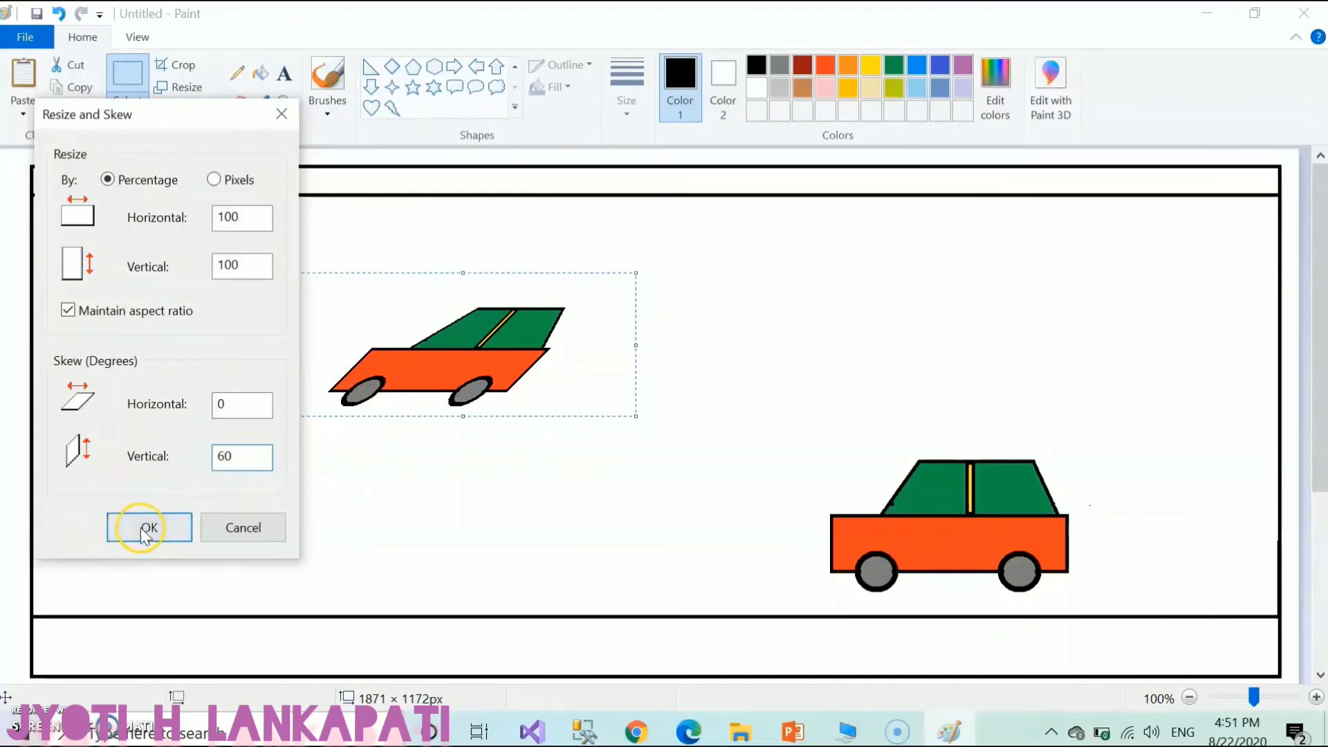
left_click(149, 528)
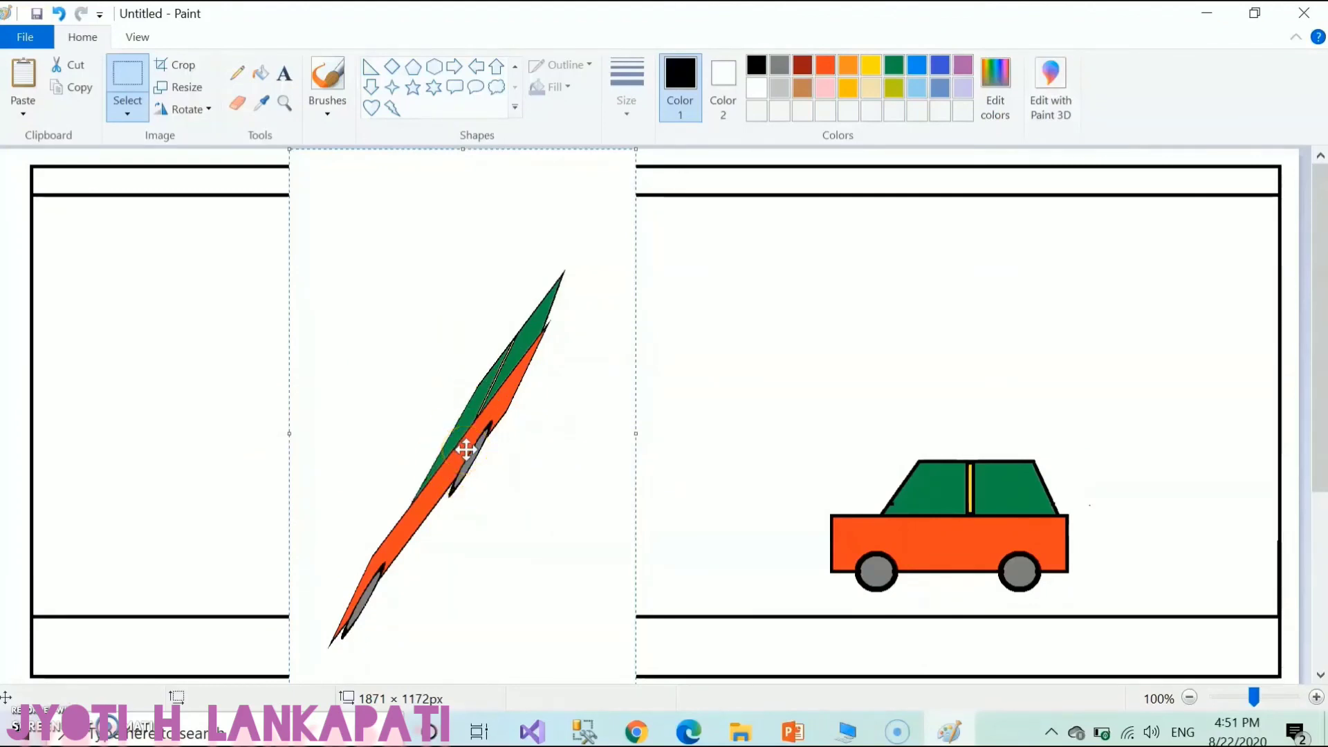
key("Delete")
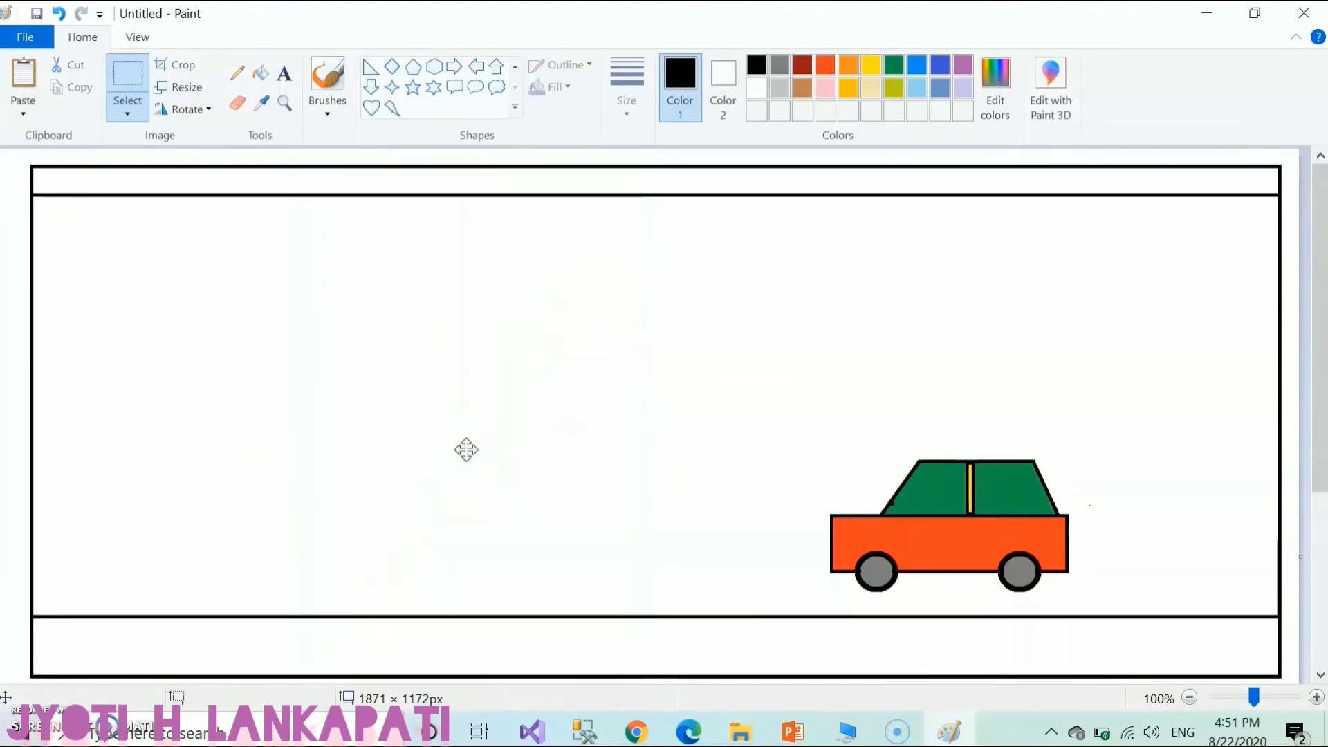